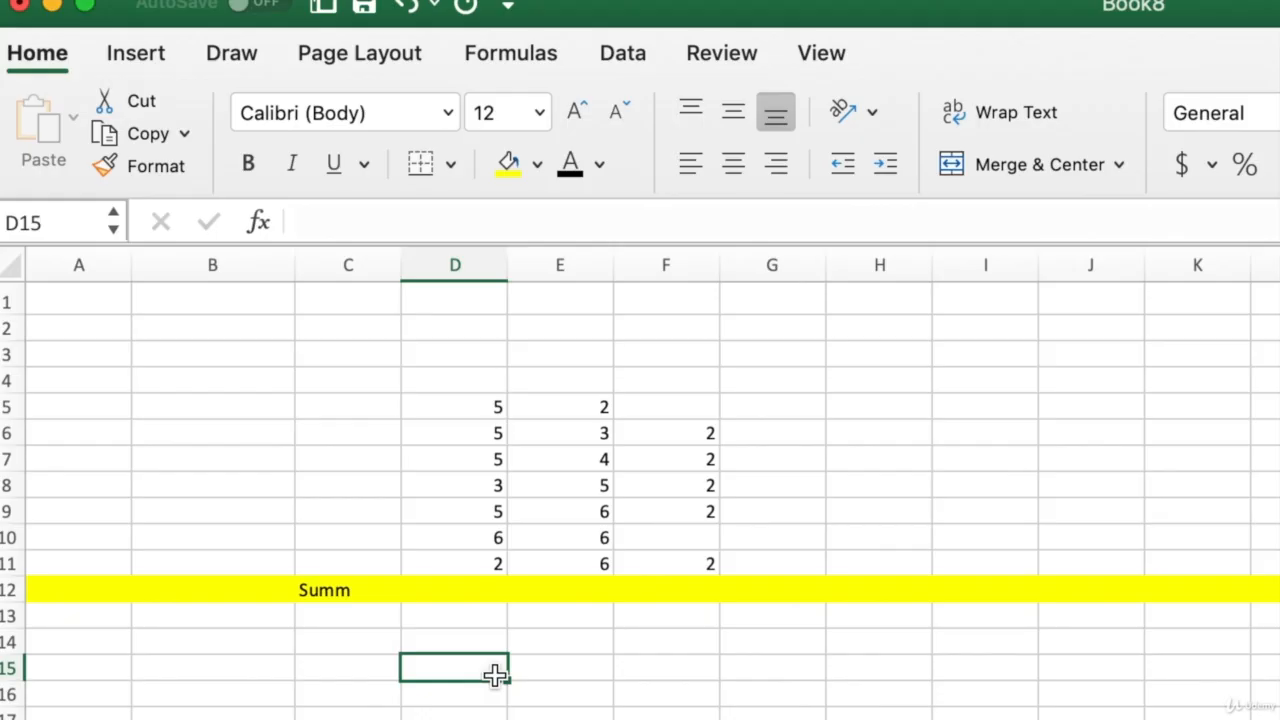
# - Enter =D5+D6+D8+D7 in D12 of the Summ row, showing 18
pyautogui.press('Up')
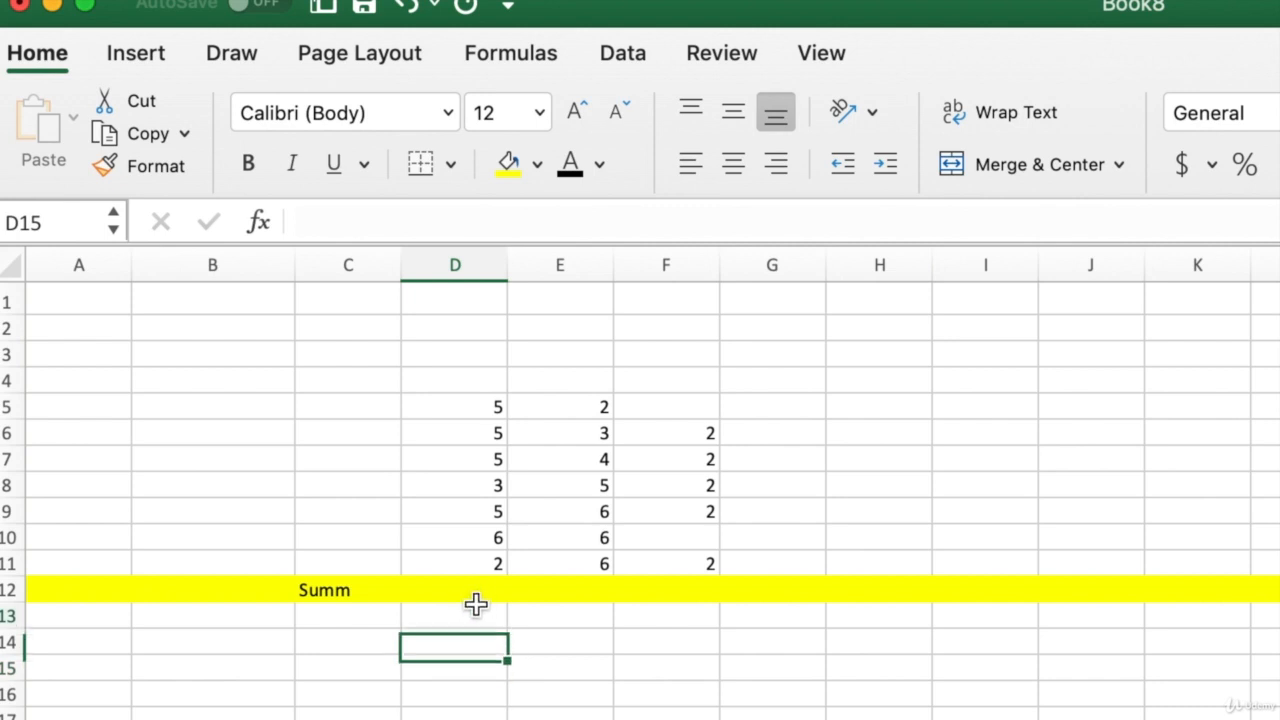
pyautogui.press('Up')
pyautogui.press('Up')
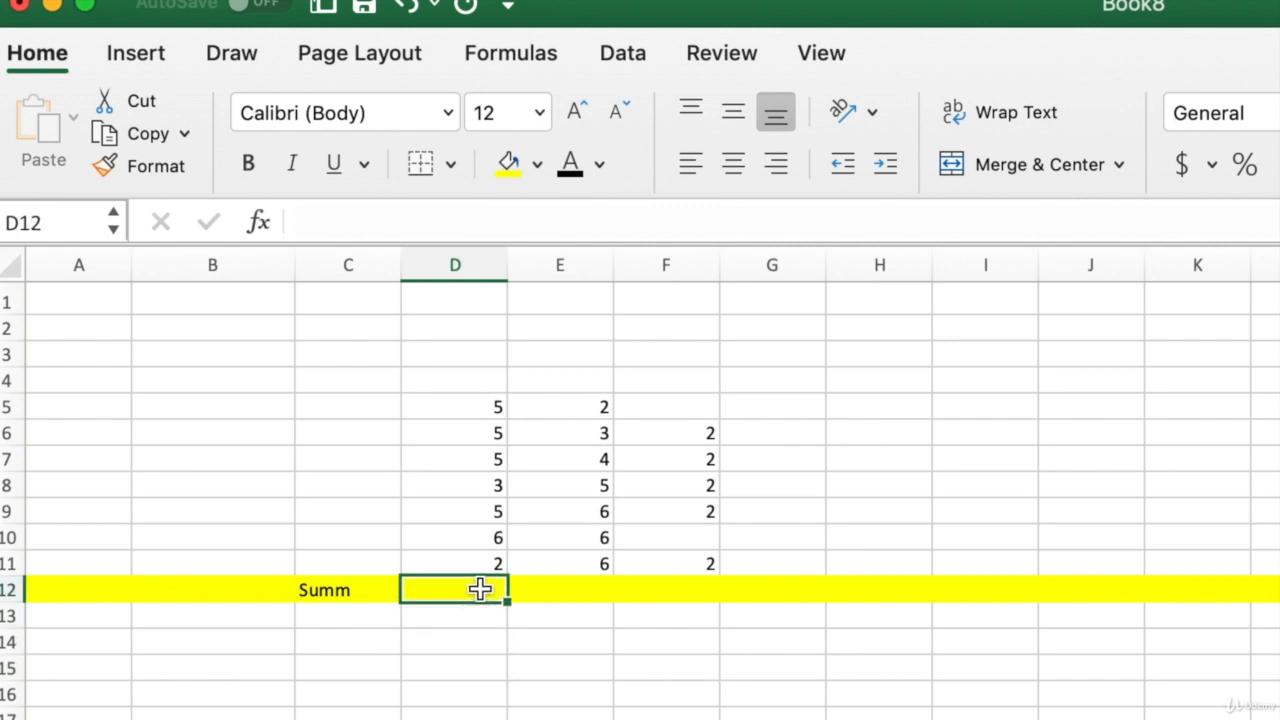
pyautogui.write('=')
pyautogui.click(460, 408)
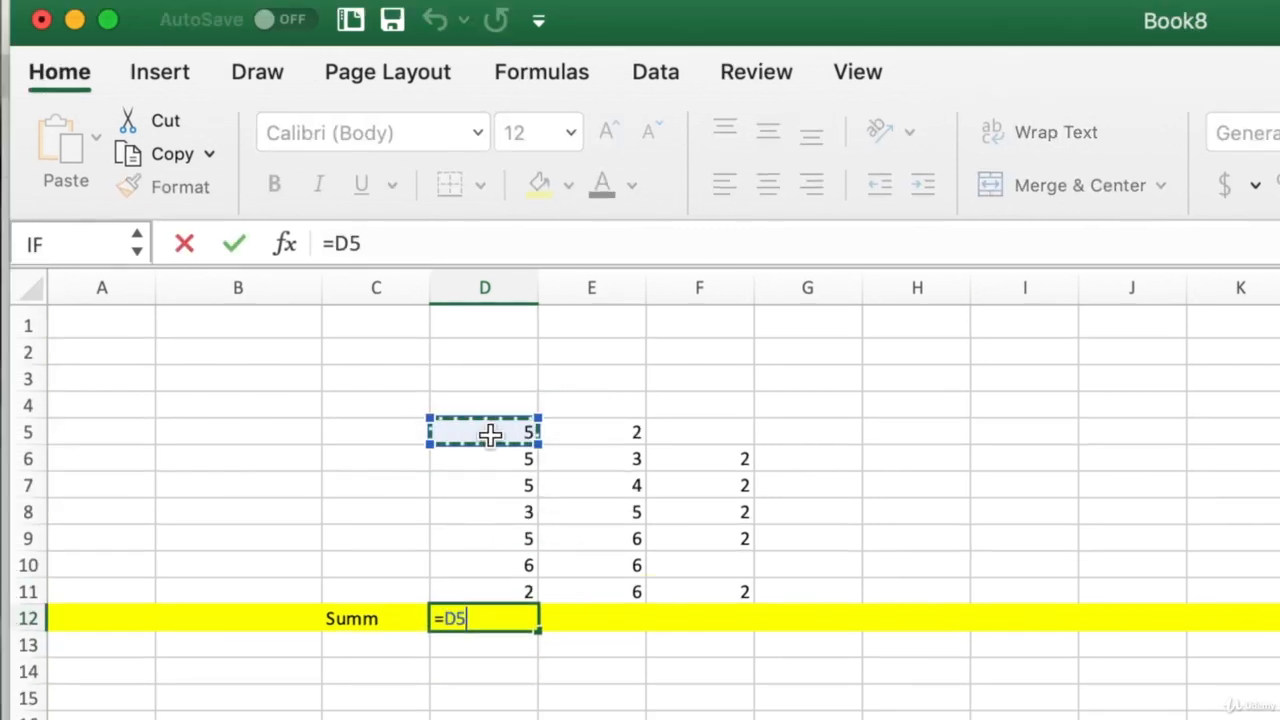
pyautogui.write('+')
pyautogui.click(493, 463)
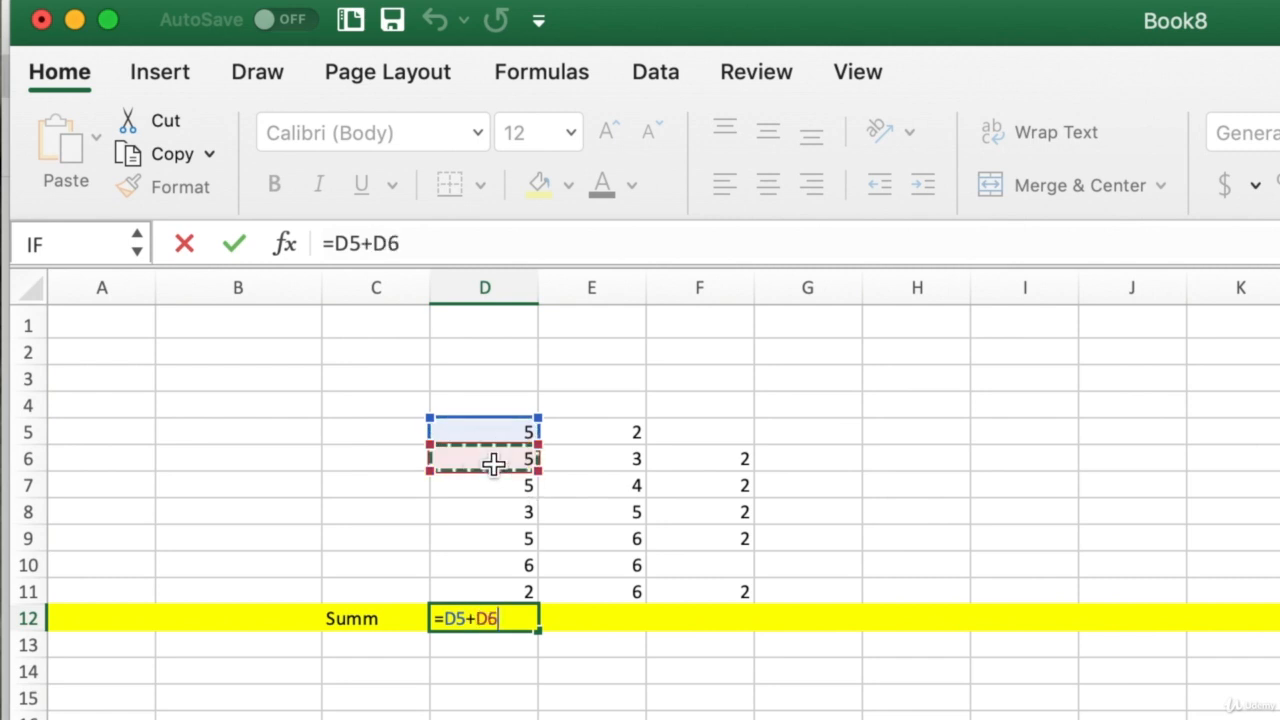
pyautogui.write('+')
pyautogui.click(480, 505)
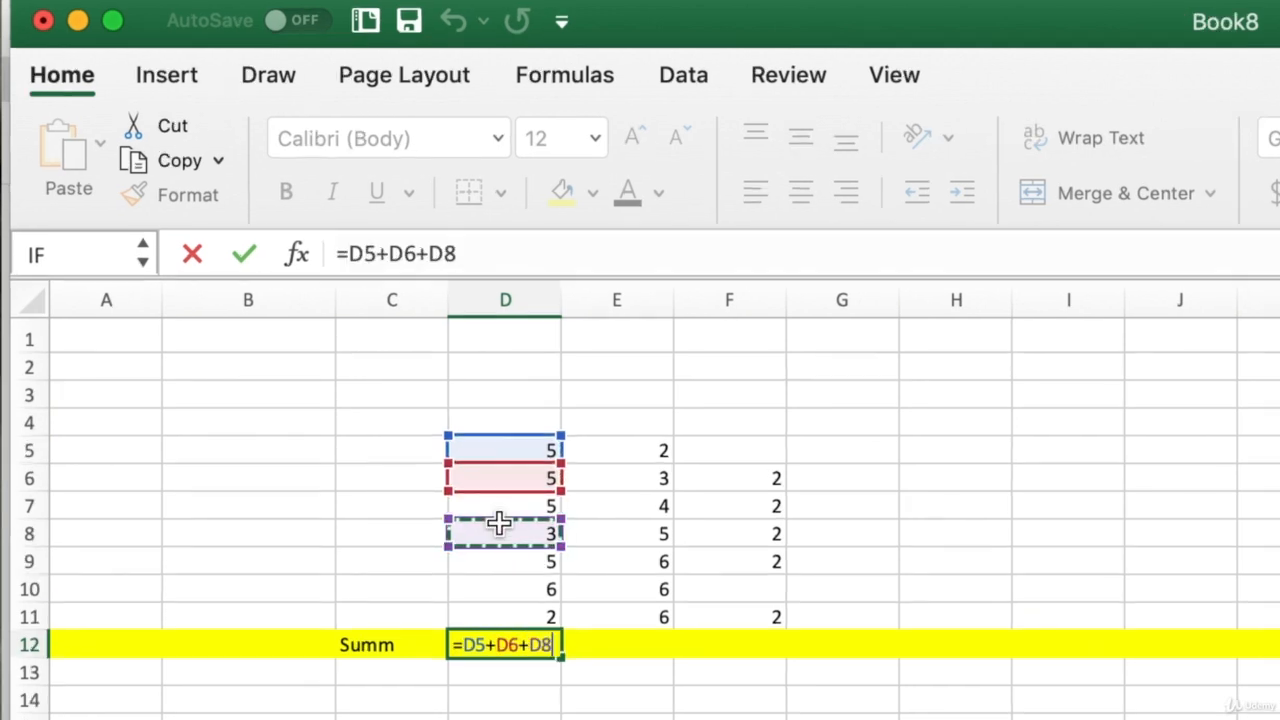
pyautogui.write('+')
pyautogui.click(513, 505)
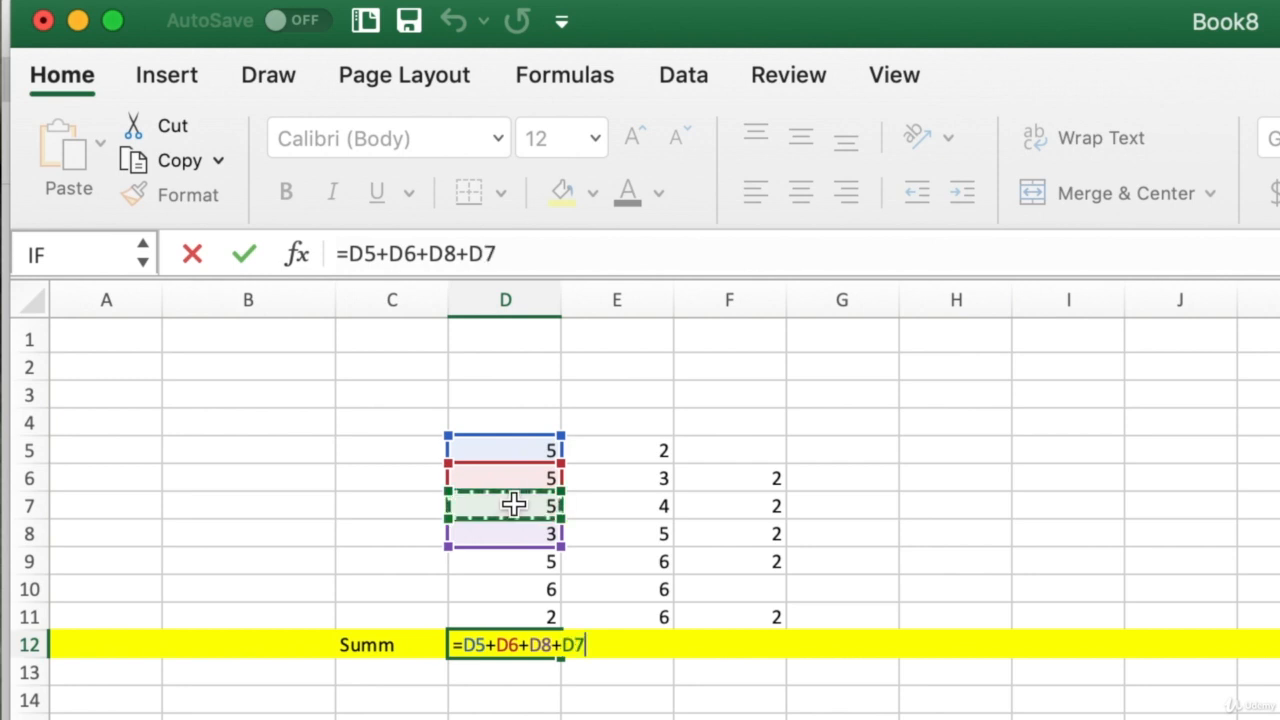
pyautogui.press('Return')
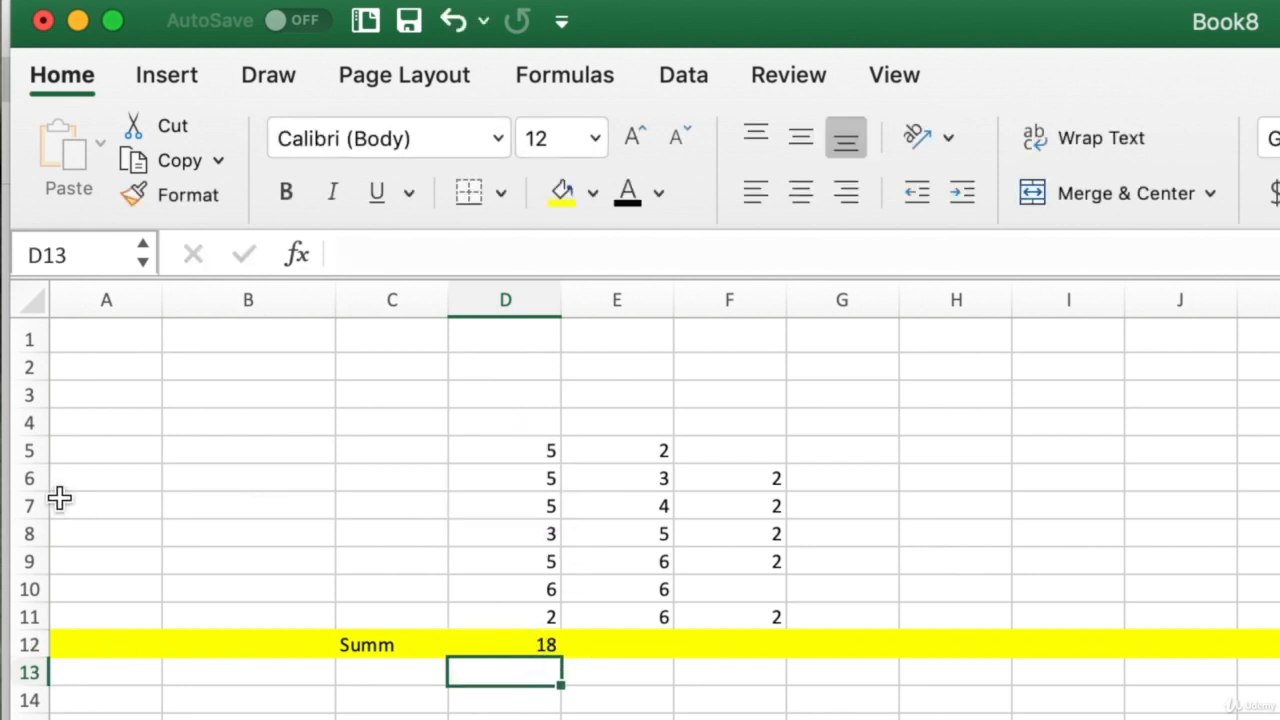
pyautogui.click(29, 479)
# - Insert a blank row 6 and enter 1 in D6
pyautogui.rightClick(31, 479)
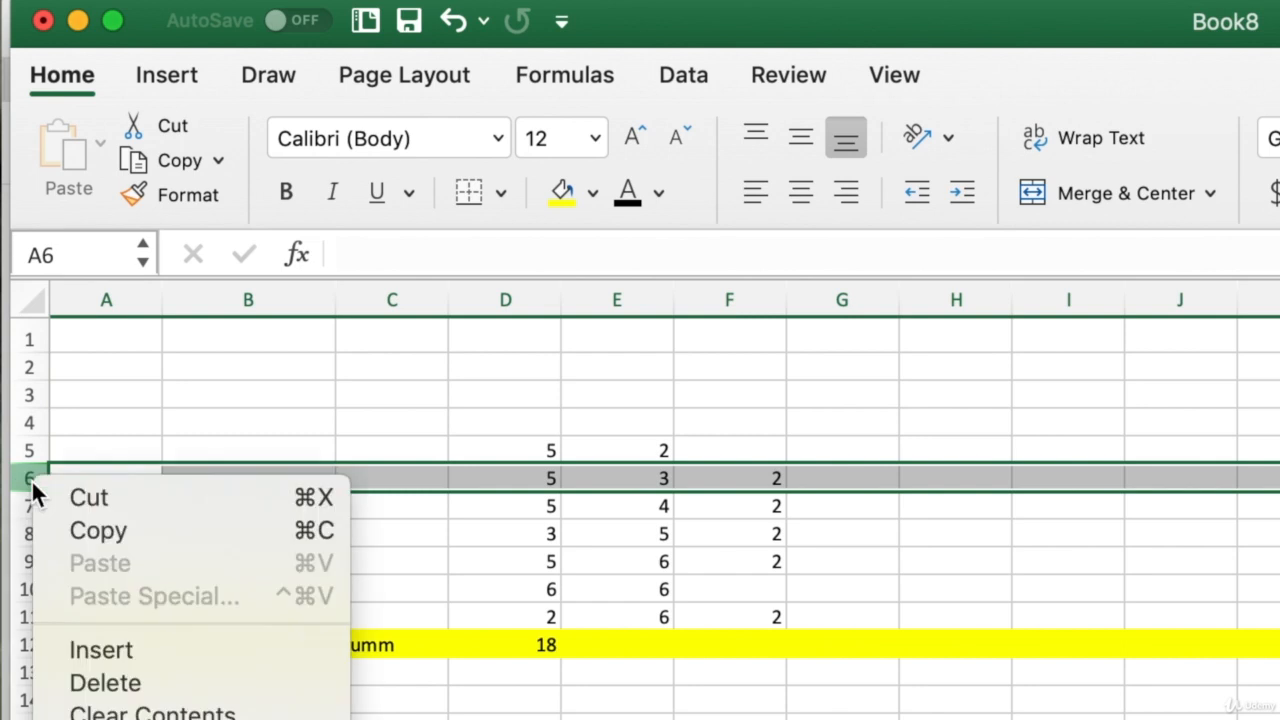
pyautogui.click(107, 651)
pyautogui.click(531, 479)
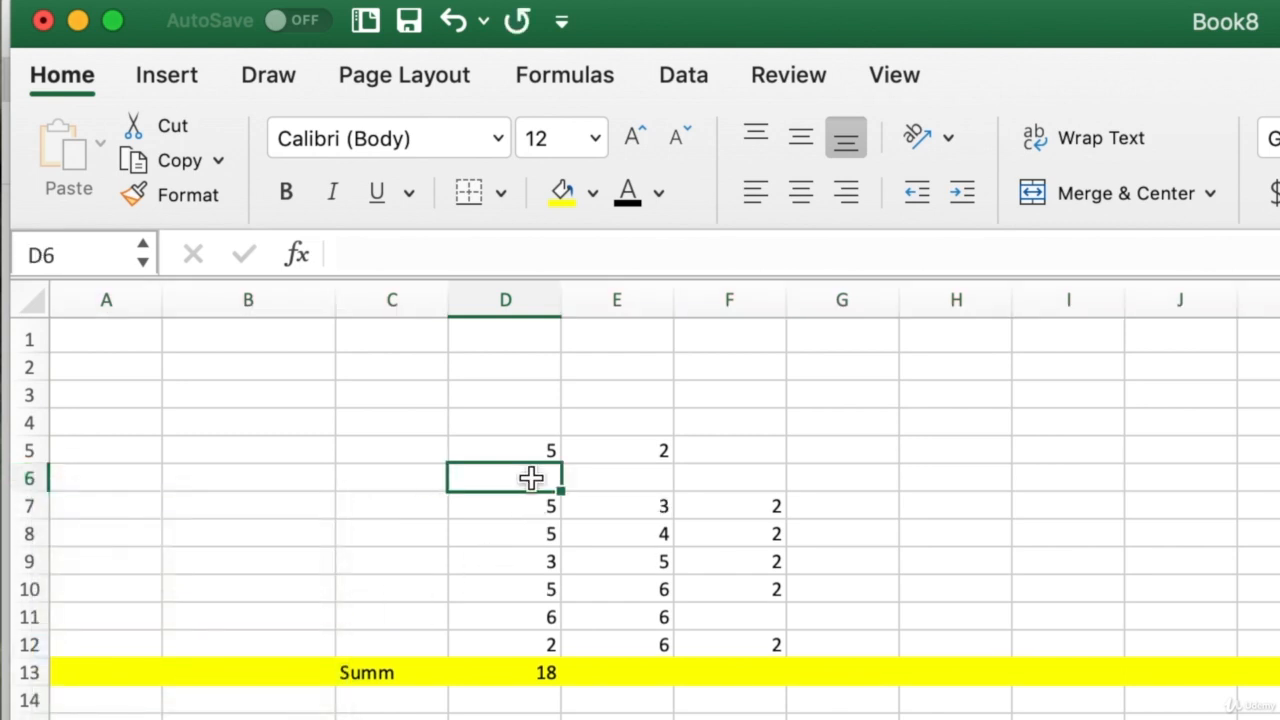
pyautogui.write('1')
pyautogui.press('Return')
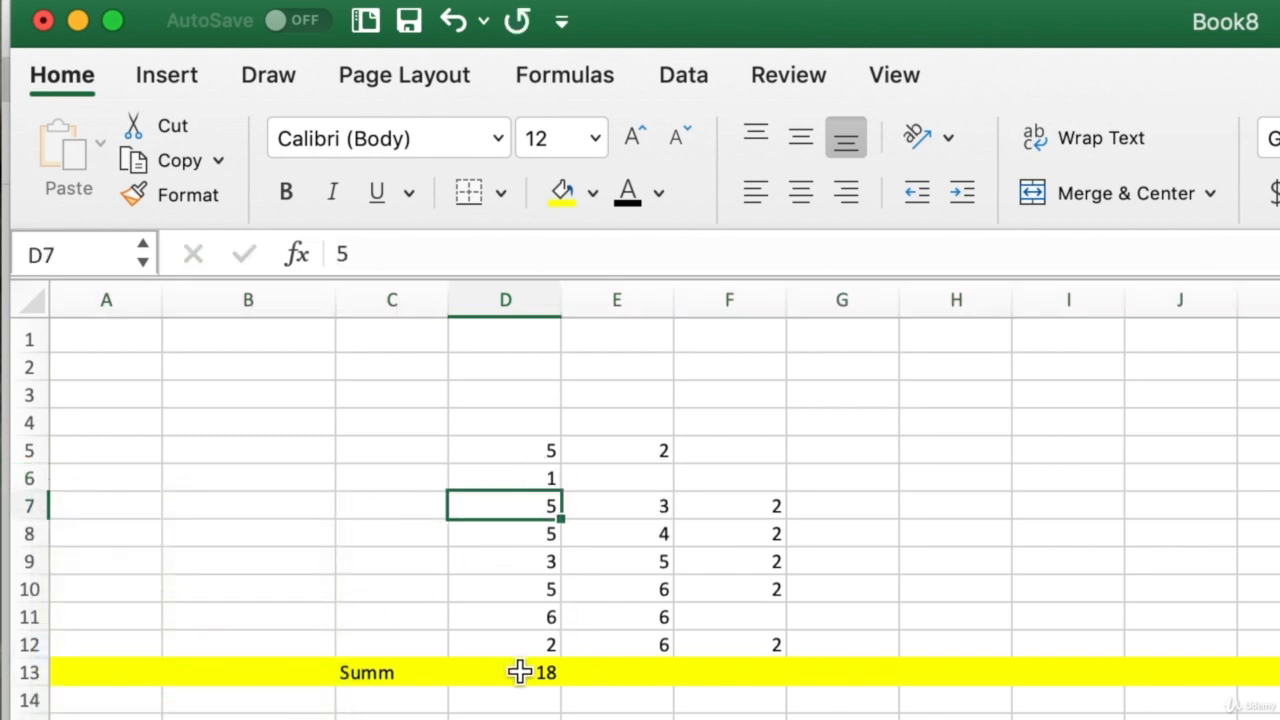
# - Delete the hand-built formula from D13, leaving the cell empty
pyautogui.click(512, 670)
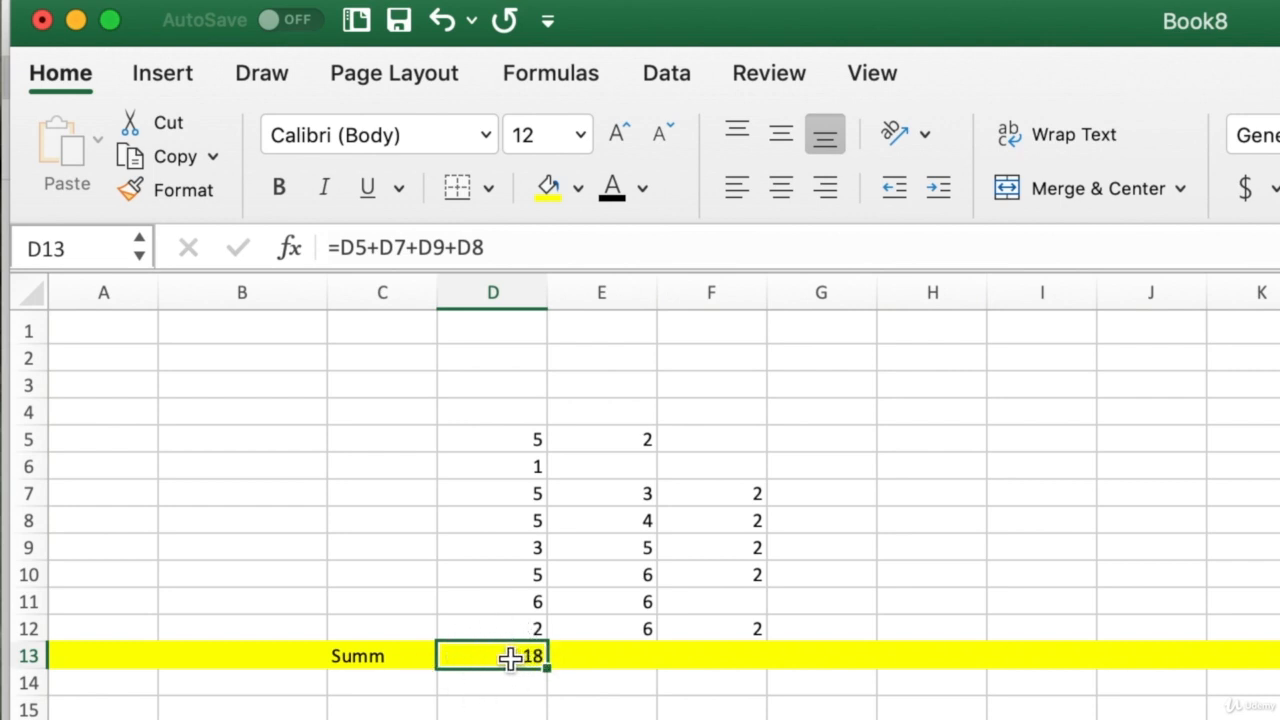
pyautogui.doubleClick(500, 655)
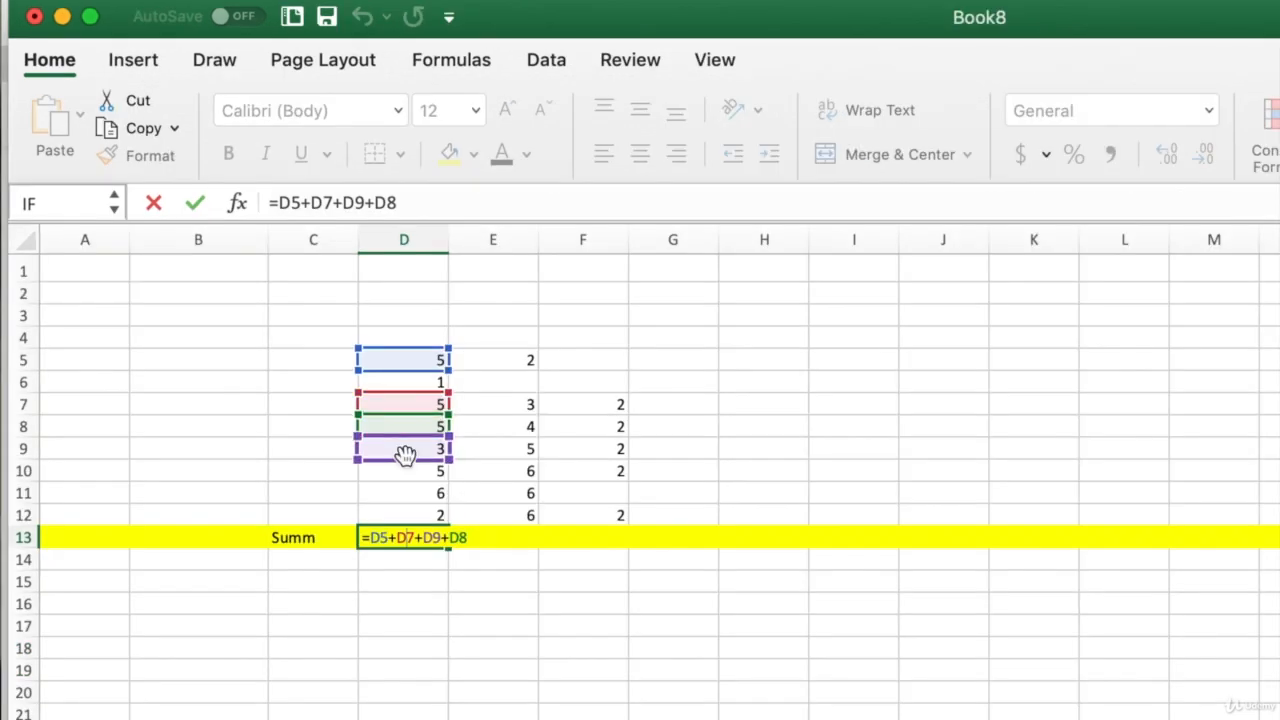
pyautogui.press('BackSpace')
pyautogui.press('BackSpace')
pyautogui.press('BackSpace')
pyautogui.press('BackSpace')
pyautogui.press('BackSpace')
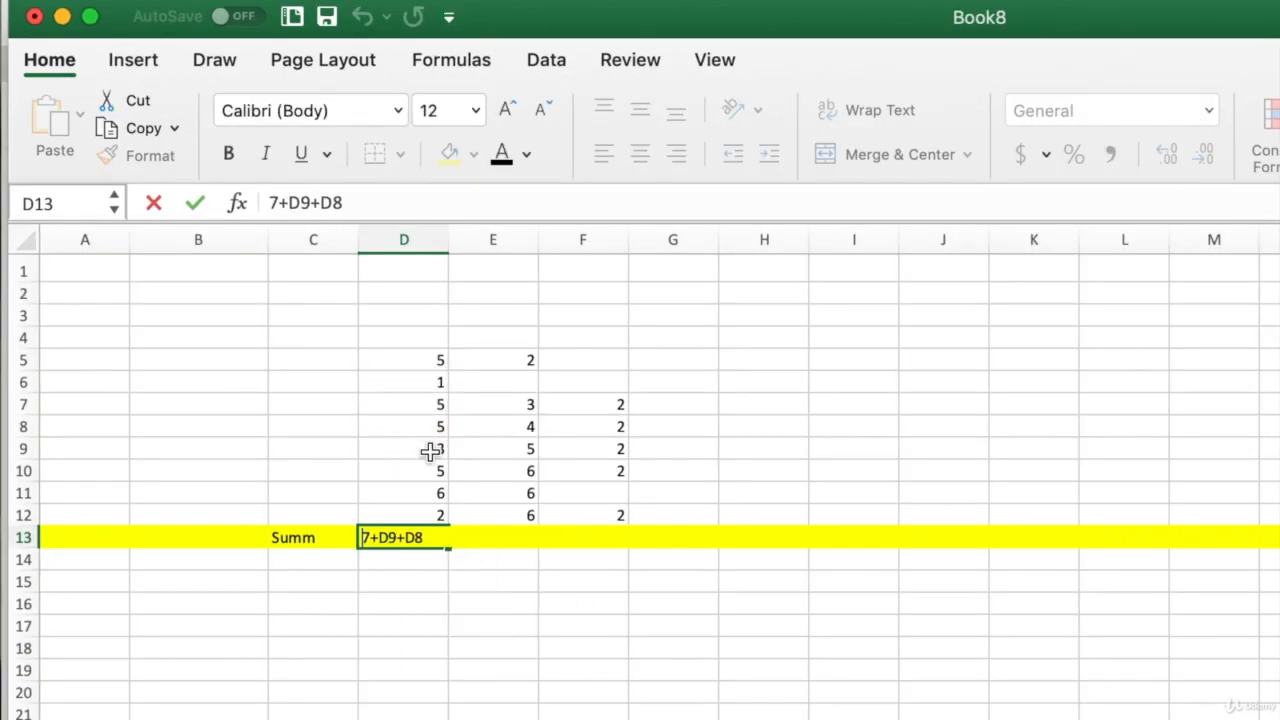
pyautogui.moveTo(428, 535); pyautogui.dragTo(300, 528)
pyautogui.press('BackSpace')
pyautogui.press('Return')
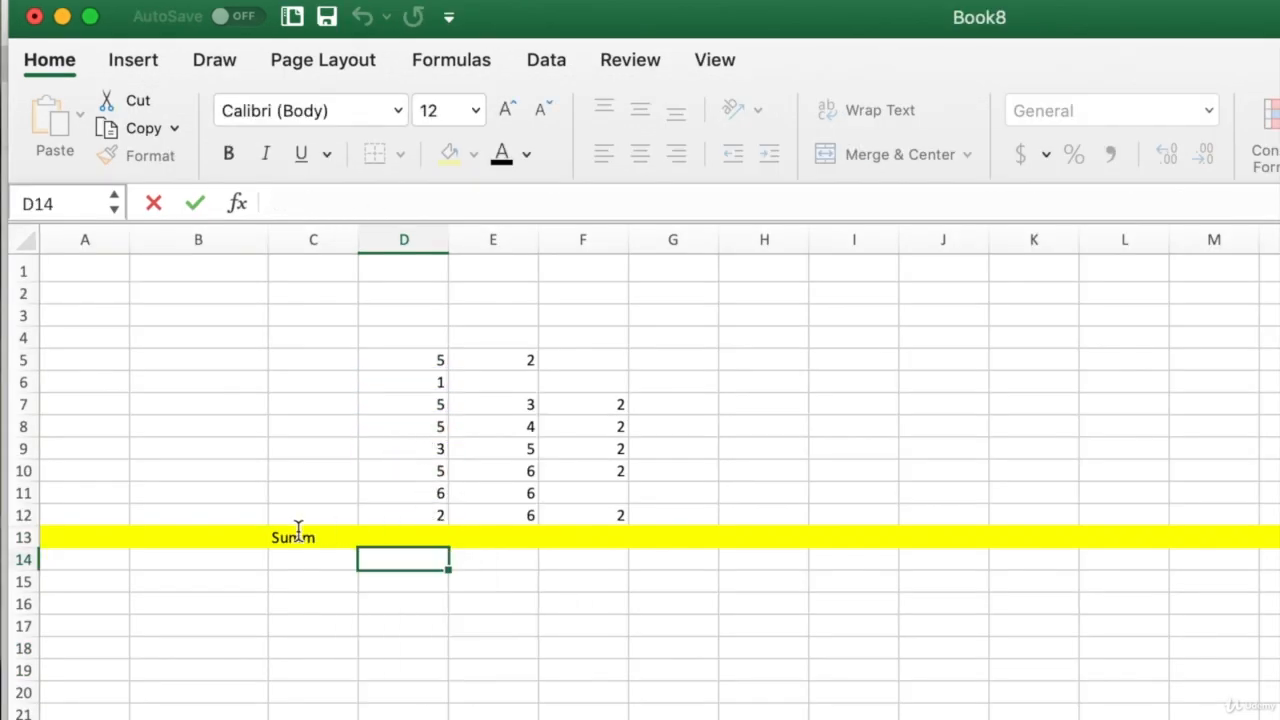
# - Enter =SUM(D5:D12) in D13, picking SUM from autocomplete, to total 32
pyautogui.click(435, 533)
pyautogui.write('=')
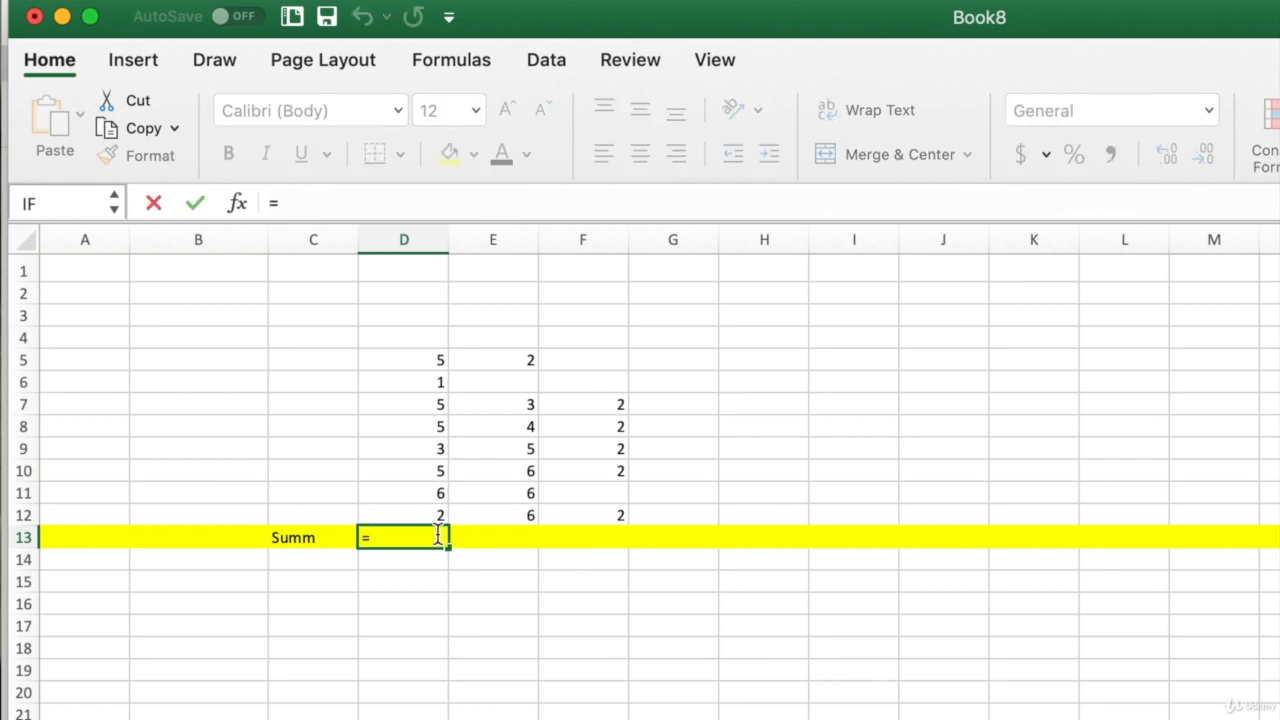
pyautogui.write('s')
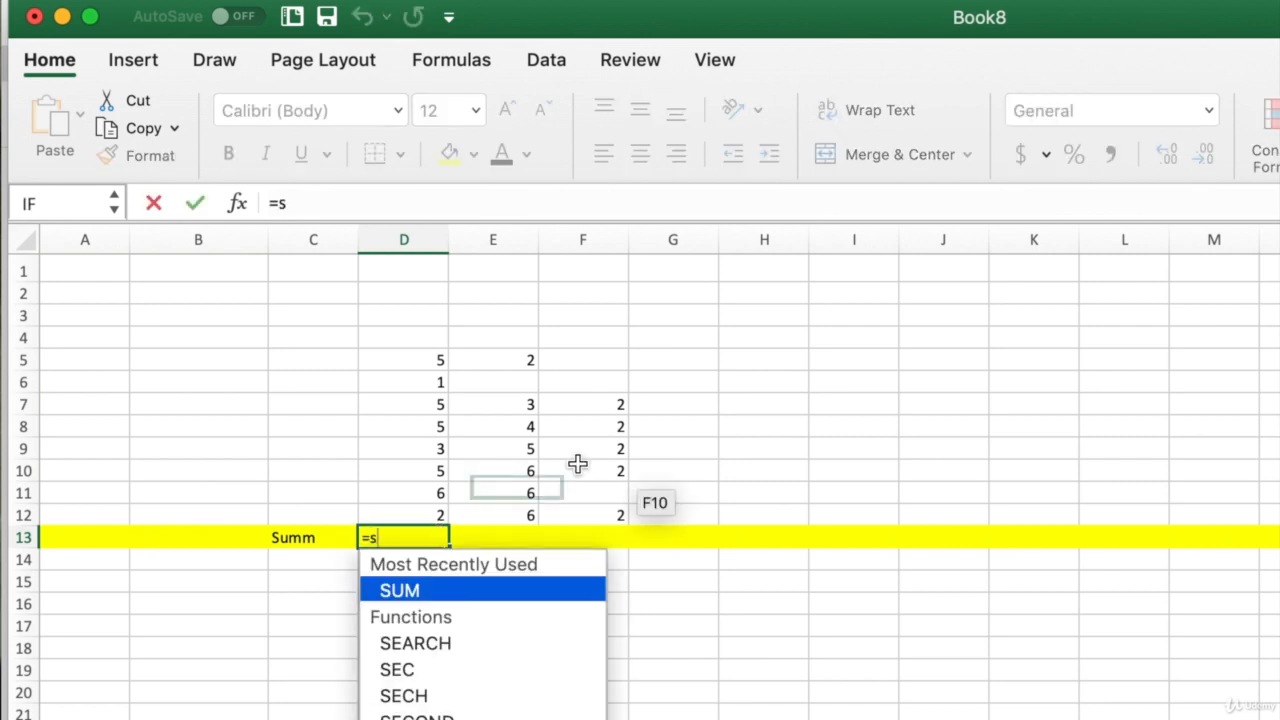
pyautogui.doubleClick(393, 592)
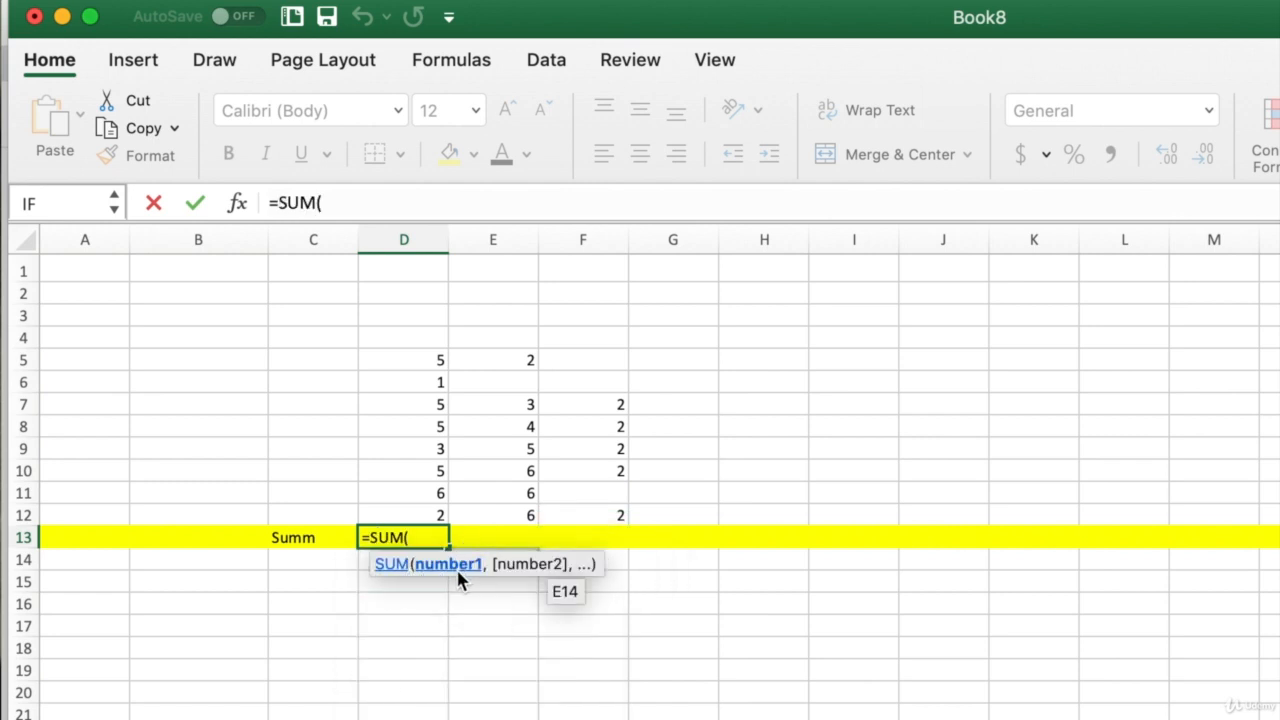
pyautogui.click(412, 366)
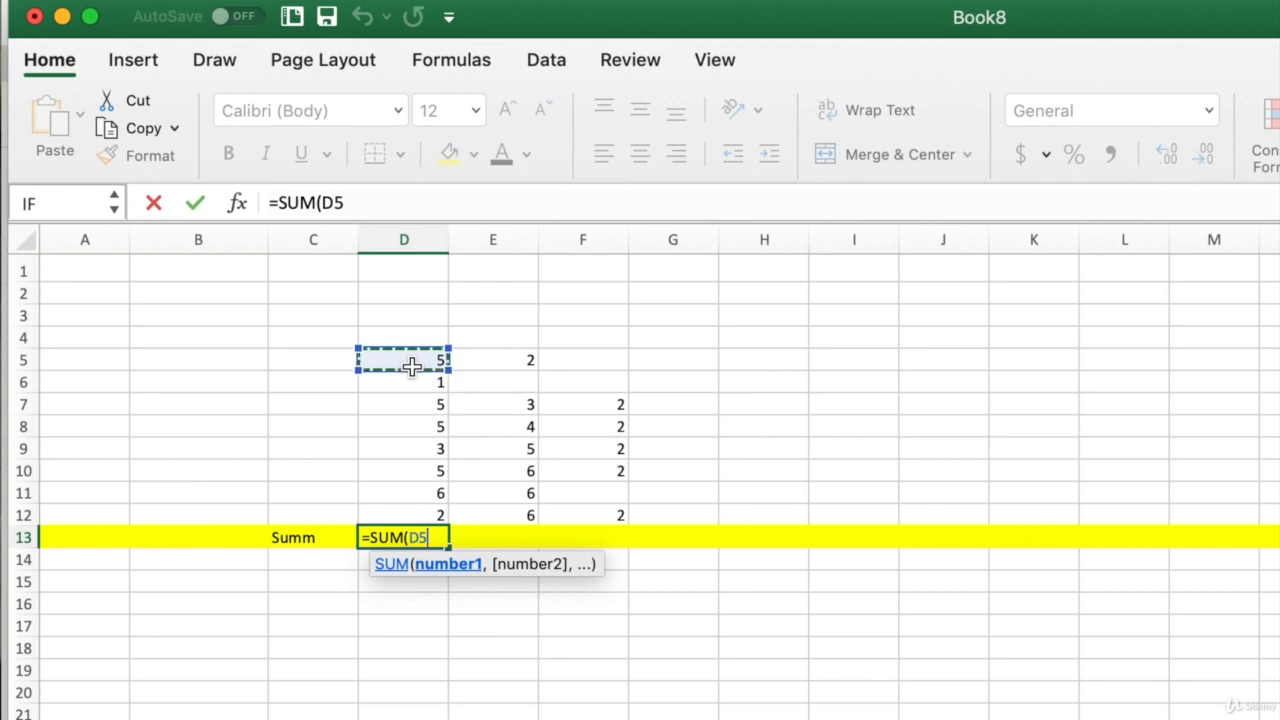
pyautogui.moveTo(412, 366); pyautogui.dragTo(418, 509)
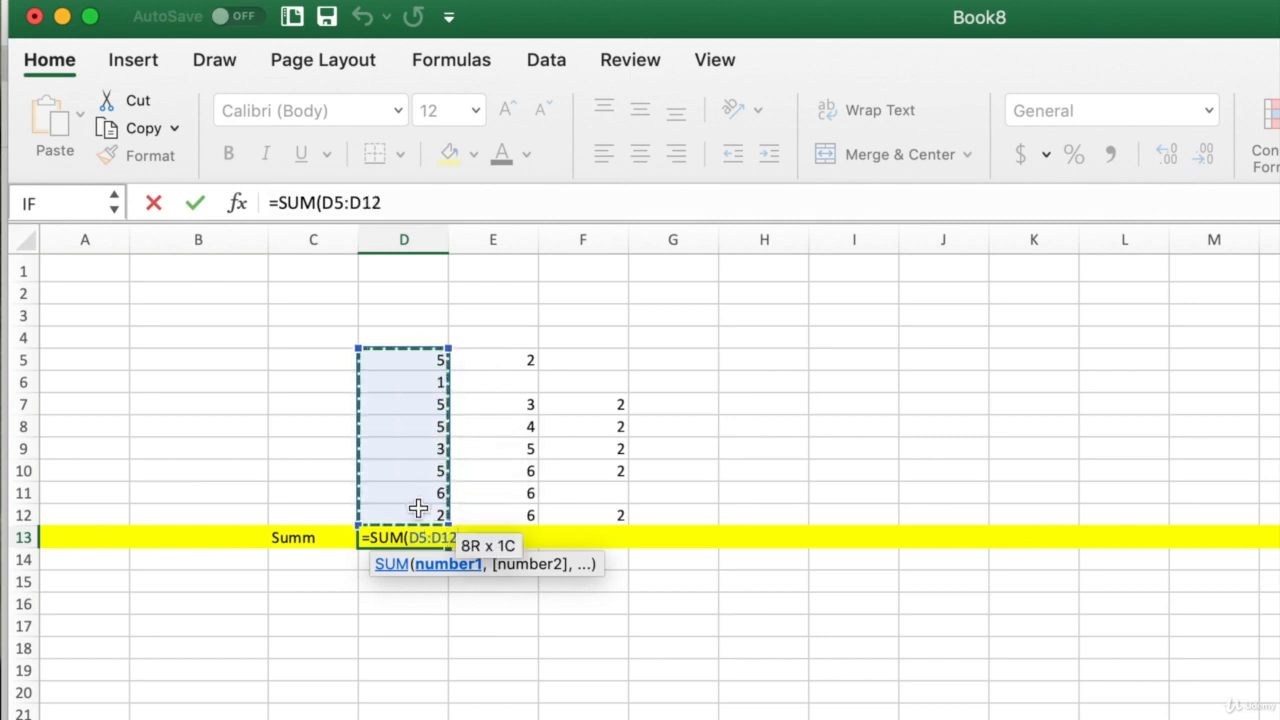
pyautogui.press('Return')
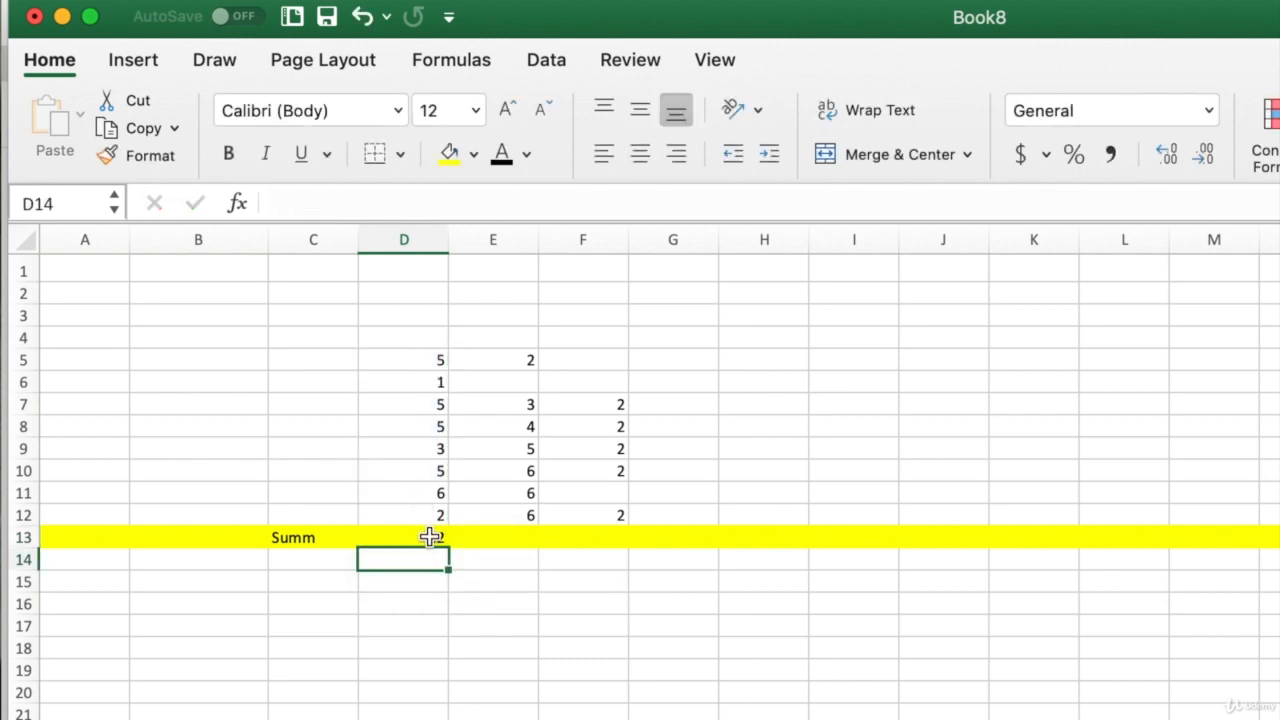
# - Insert a new row 7 with 1 in D7, then inspect D14's expanded =SUM(D5:D13) formula
pyautogui.click(25, 405)
pyautogui.rightClick(27, 408)
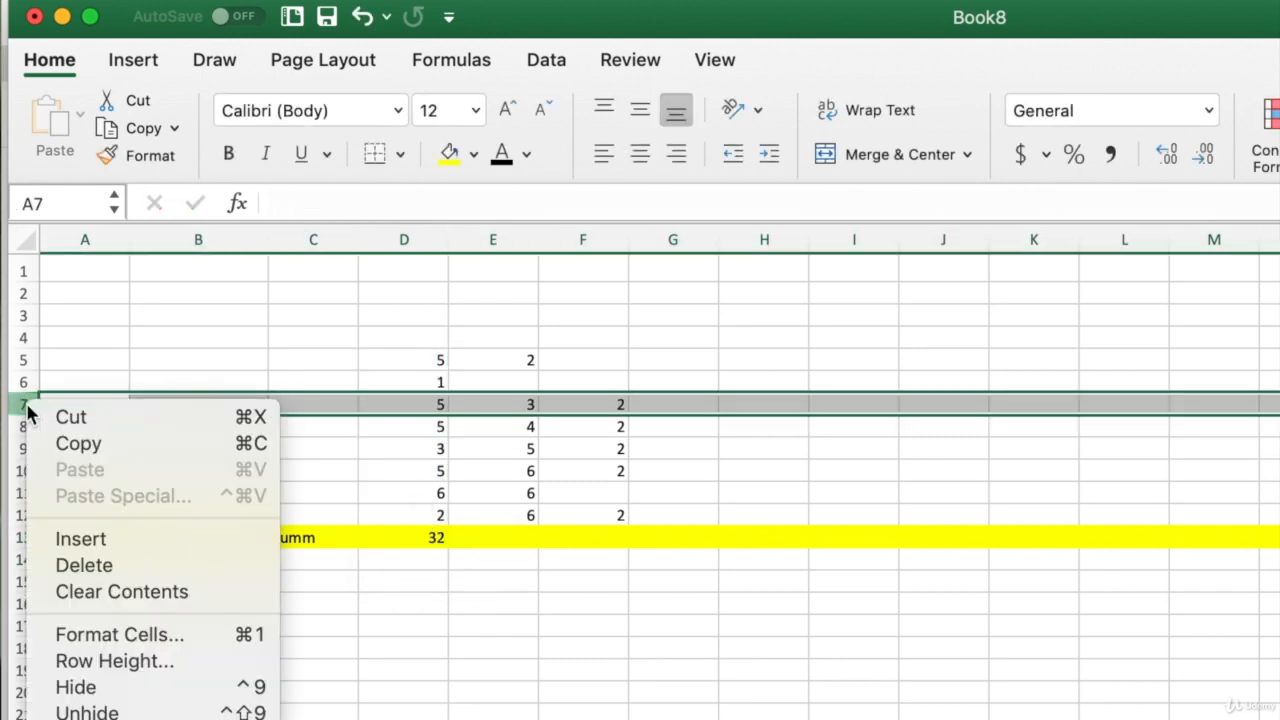
pyautogui.click(80, 539)
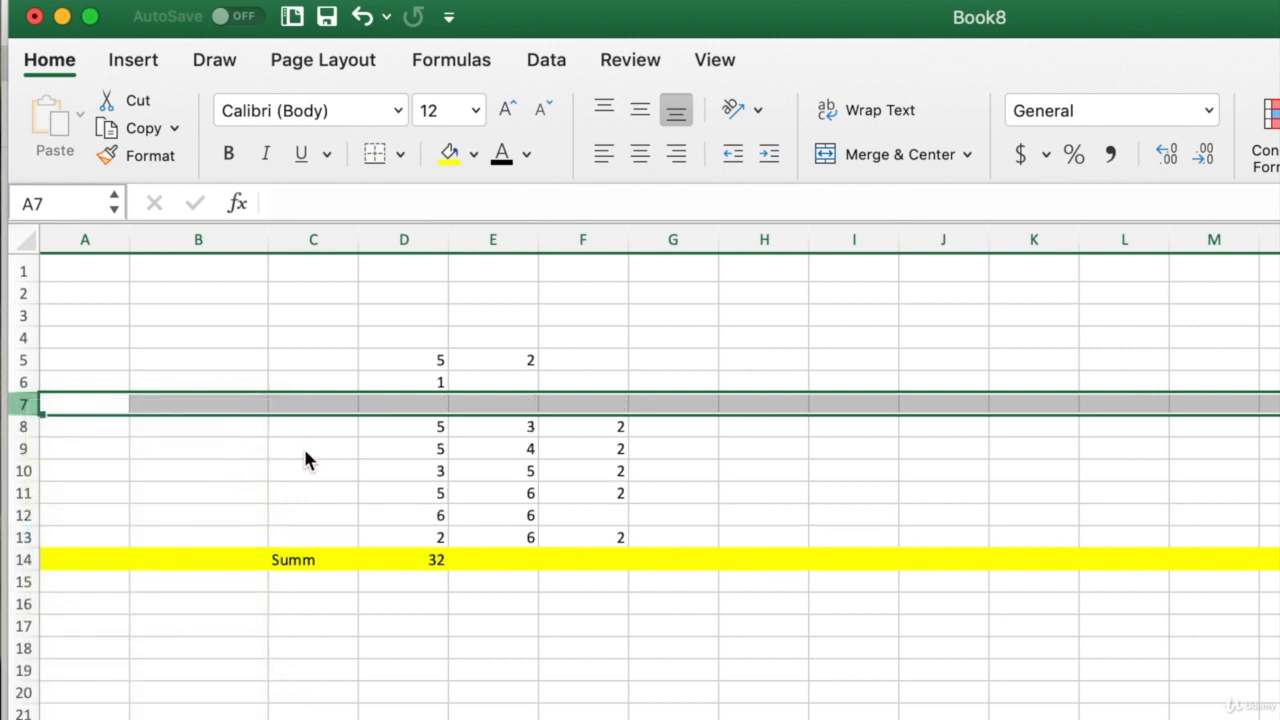
pyautogui.click(424, 401)
pyautogui.write('1')
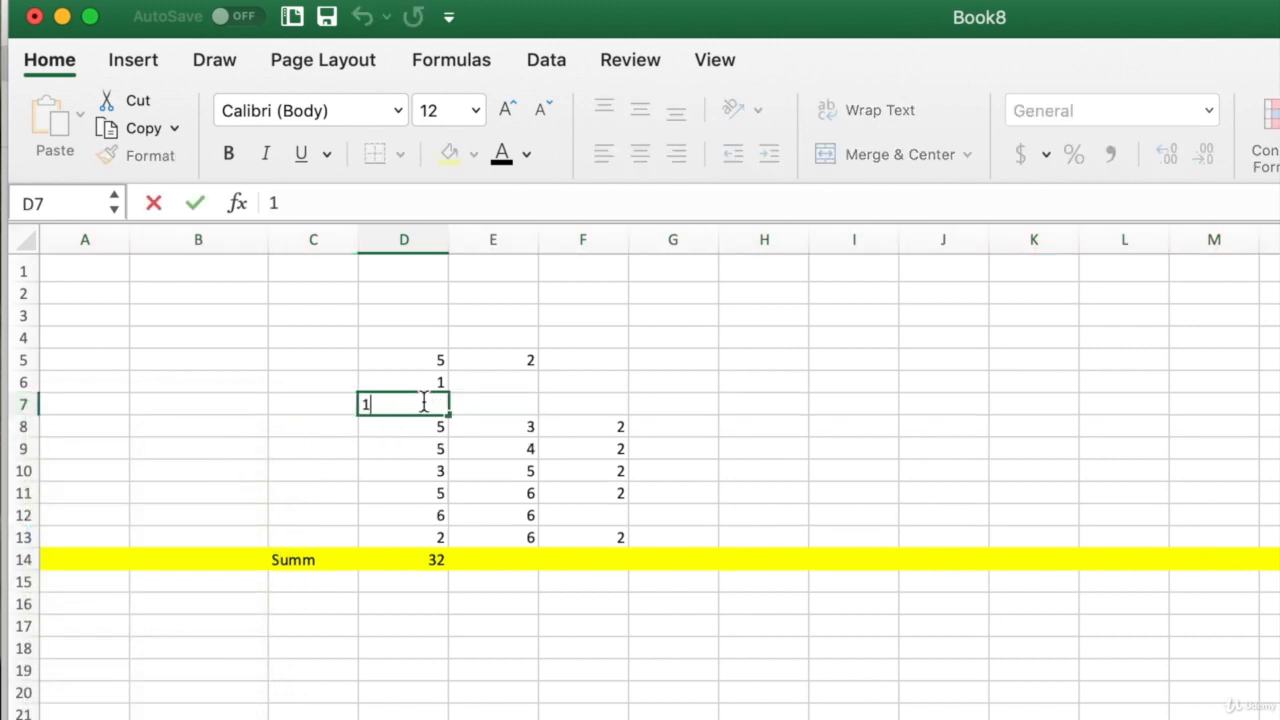
pyautogui.press('Return')
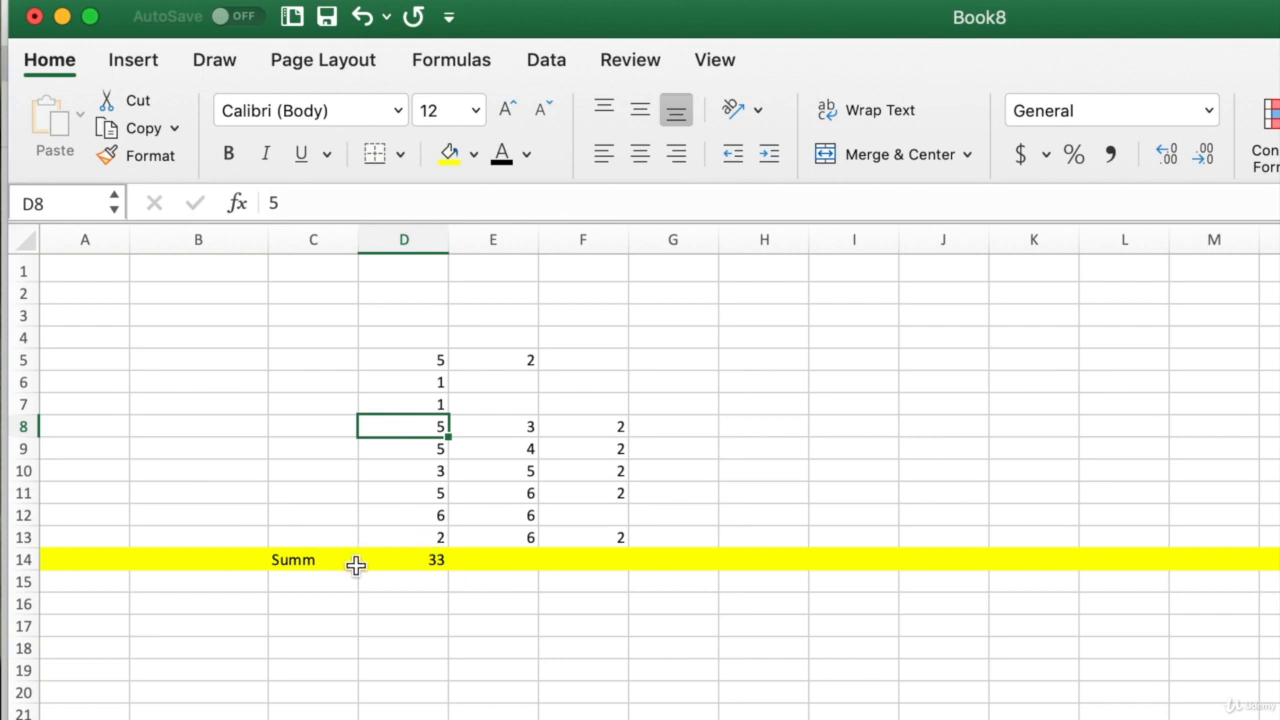
pyautogui.click(388, 566)
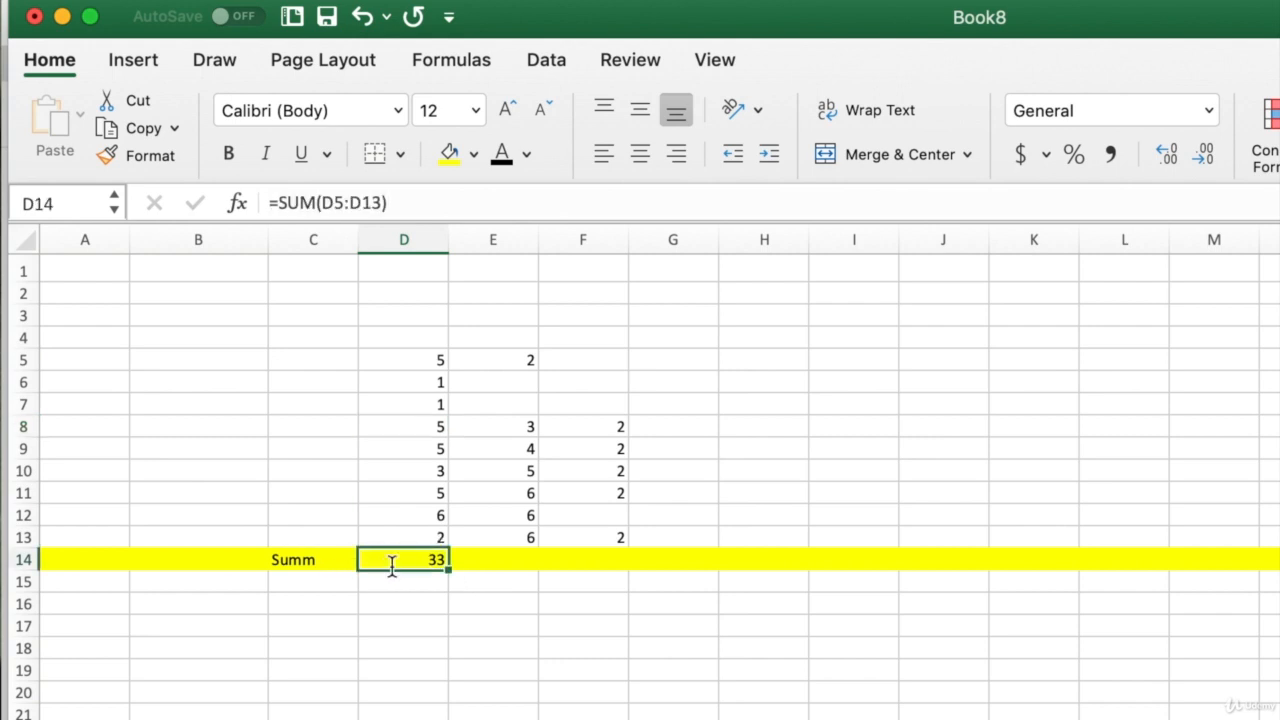
pyautogui.doubleClick(392, 566)
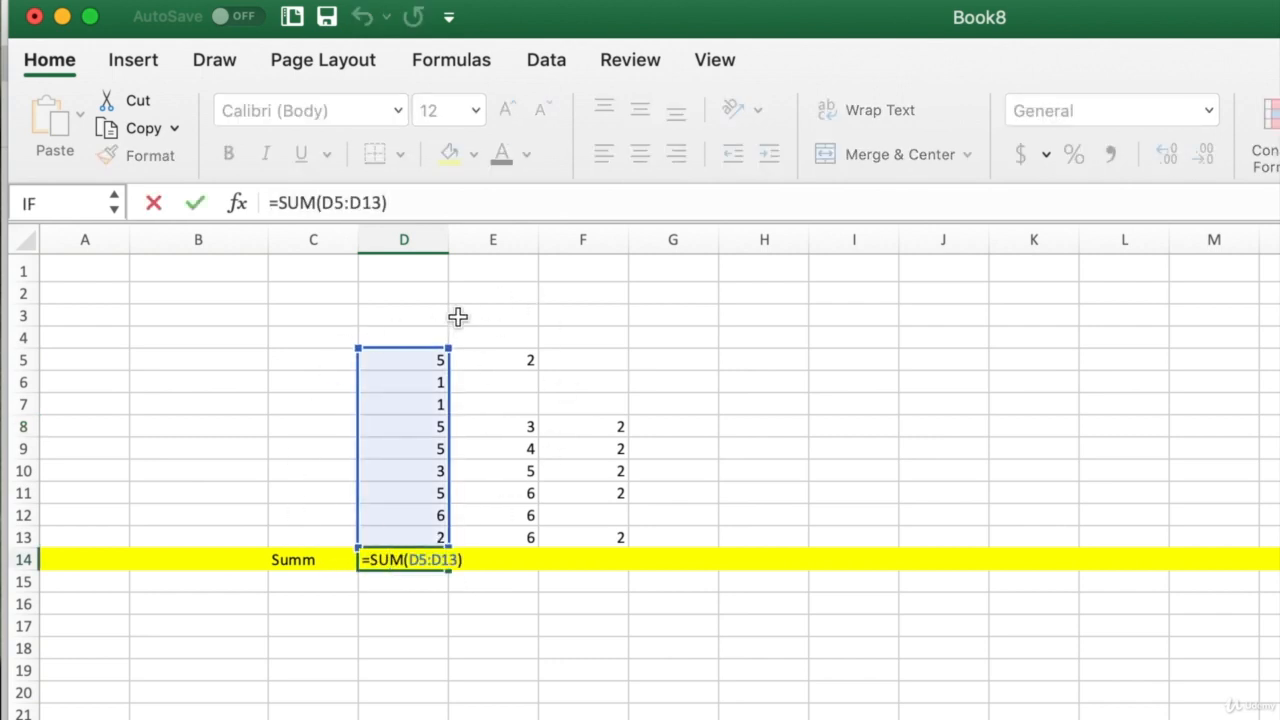
# - Confirm D14's formula, review its SUM arguments, and browse the Math & Trig functions
pyautogui.press('Return')
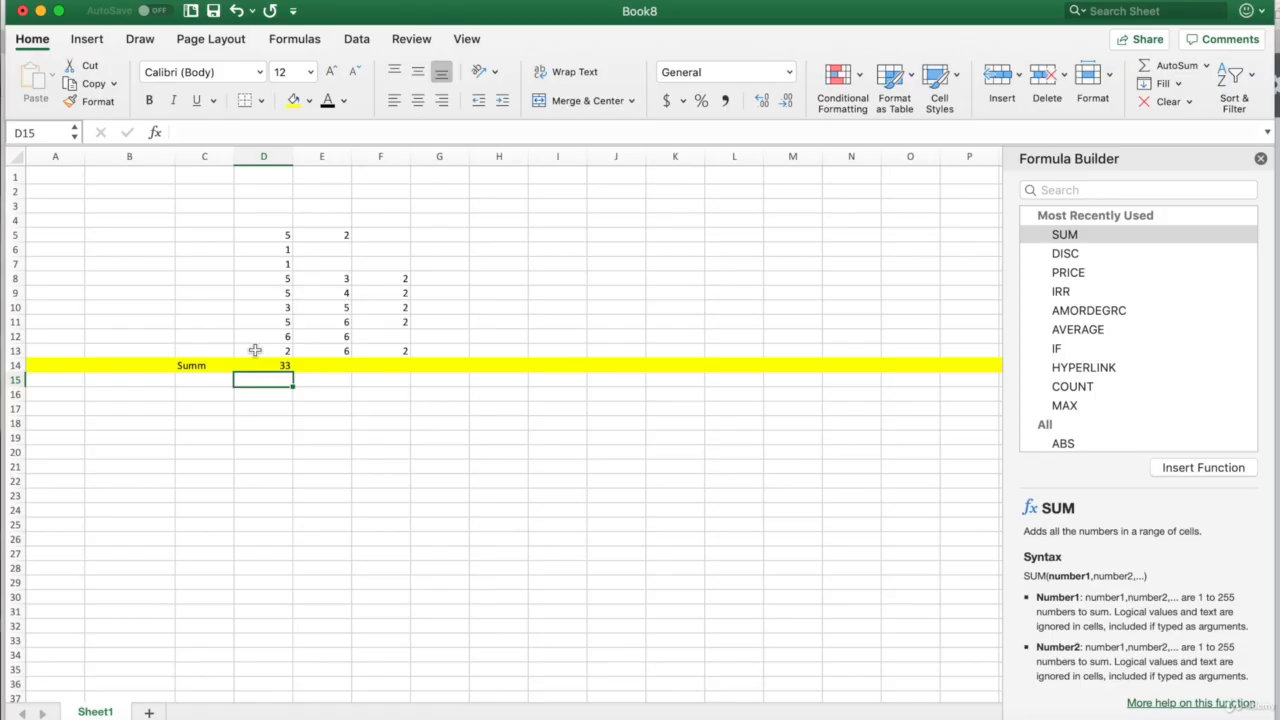
pyautogui.click(250, 363)
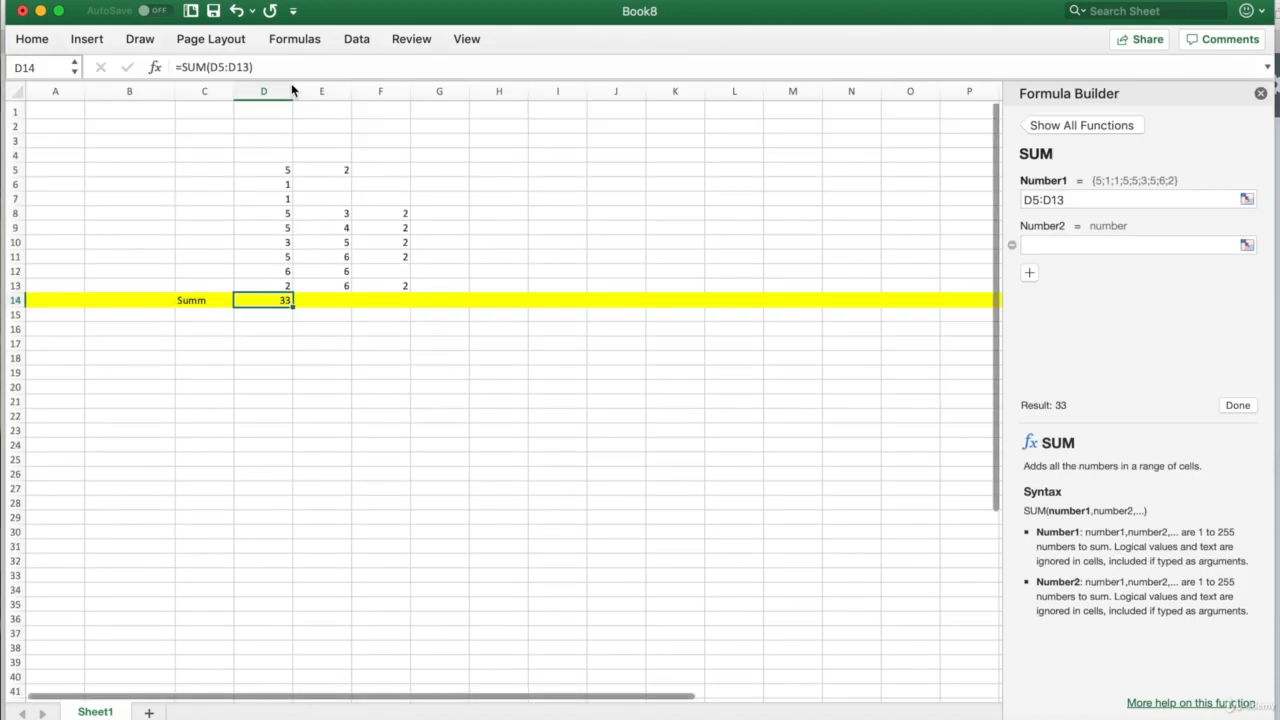
pyautogui.click(298, 42)
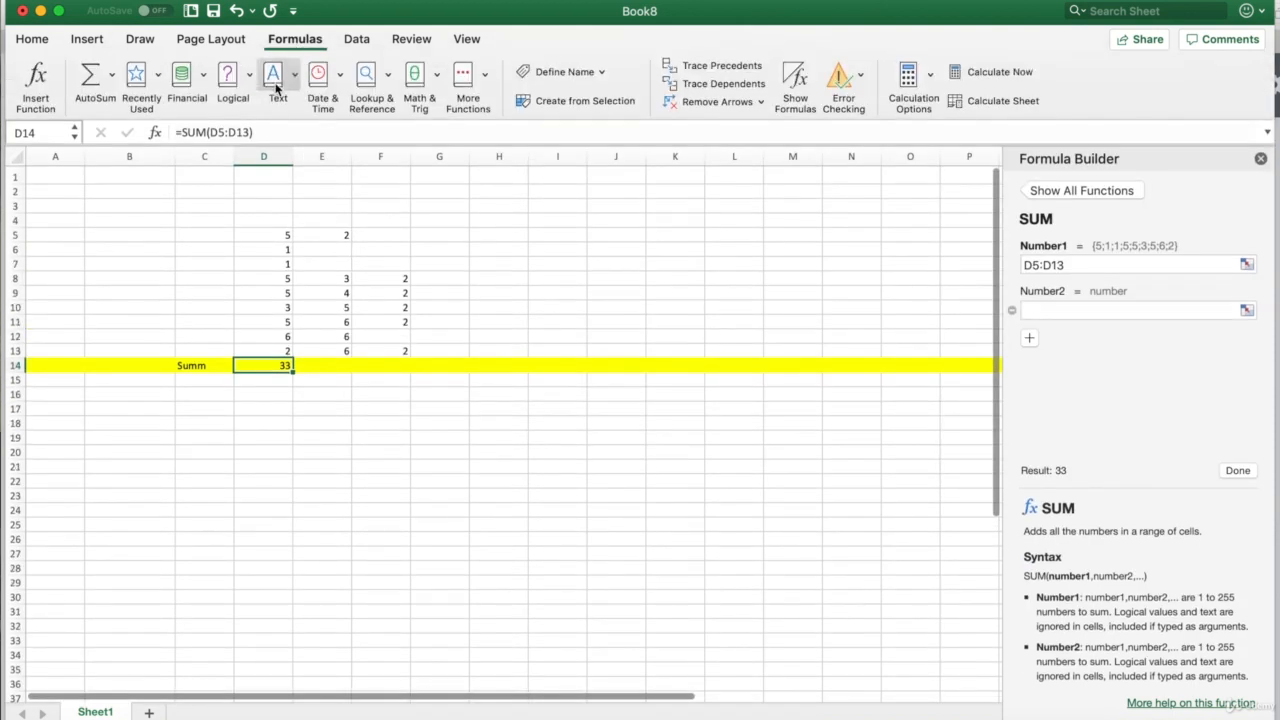
pyautogui.click(437, 85)
pyautogui.scroll(-10, 479, 330)
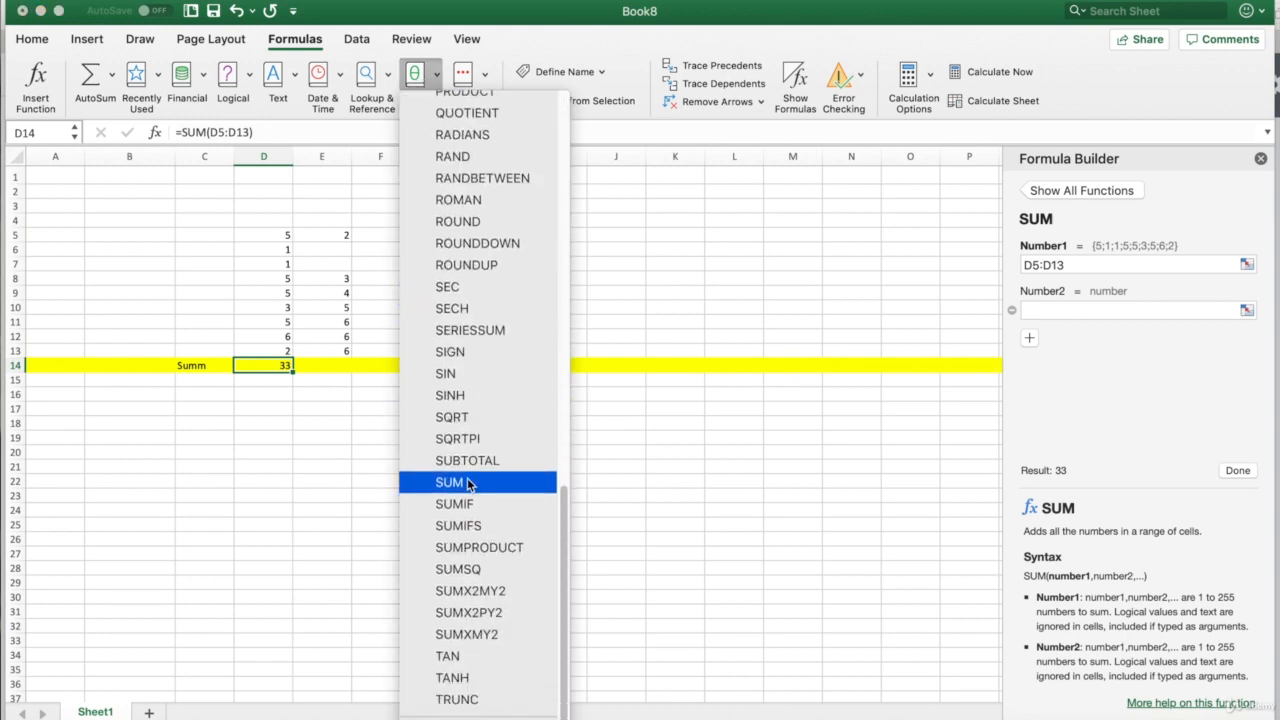
pyautogui.click(318, 468)
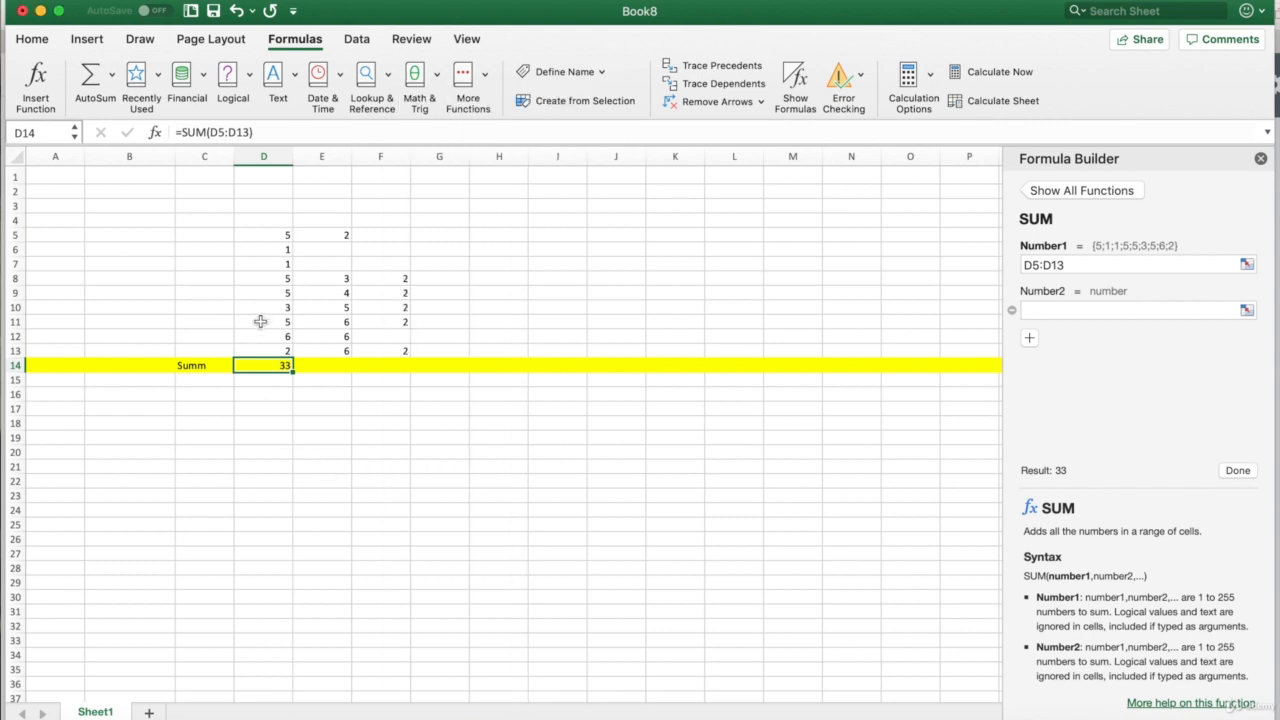
pyautogui.click(341, 370)
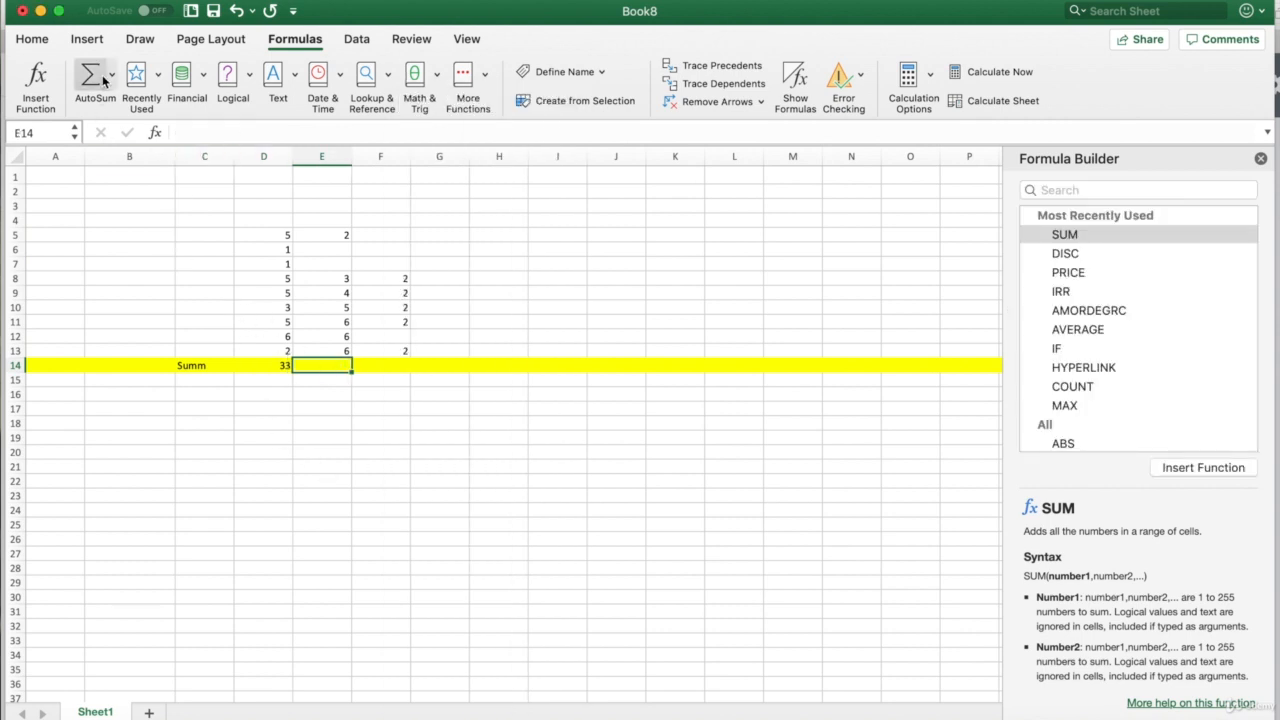
pyautogui.click(337, 440)
pyautogui.click(339, 371)
pyautogui.click(94, 85)
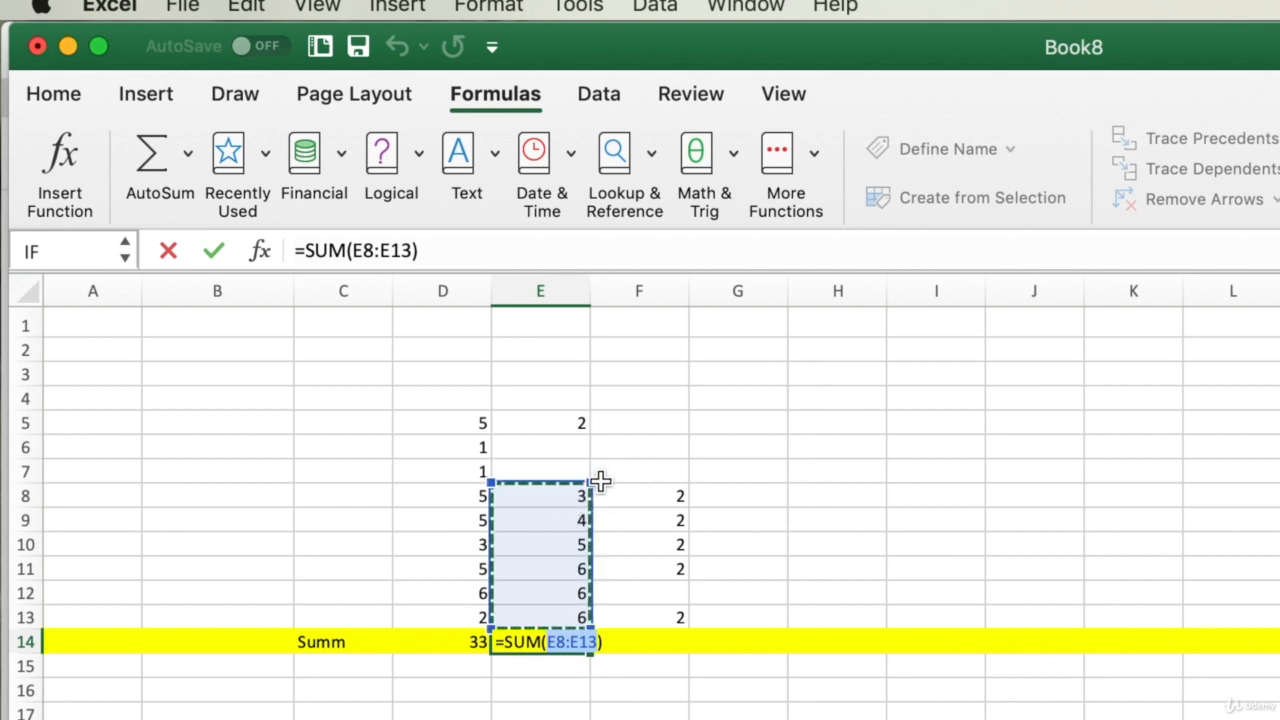
pyautogui.moveTo(594, 490); pyautogui.dragTo(594, 496)
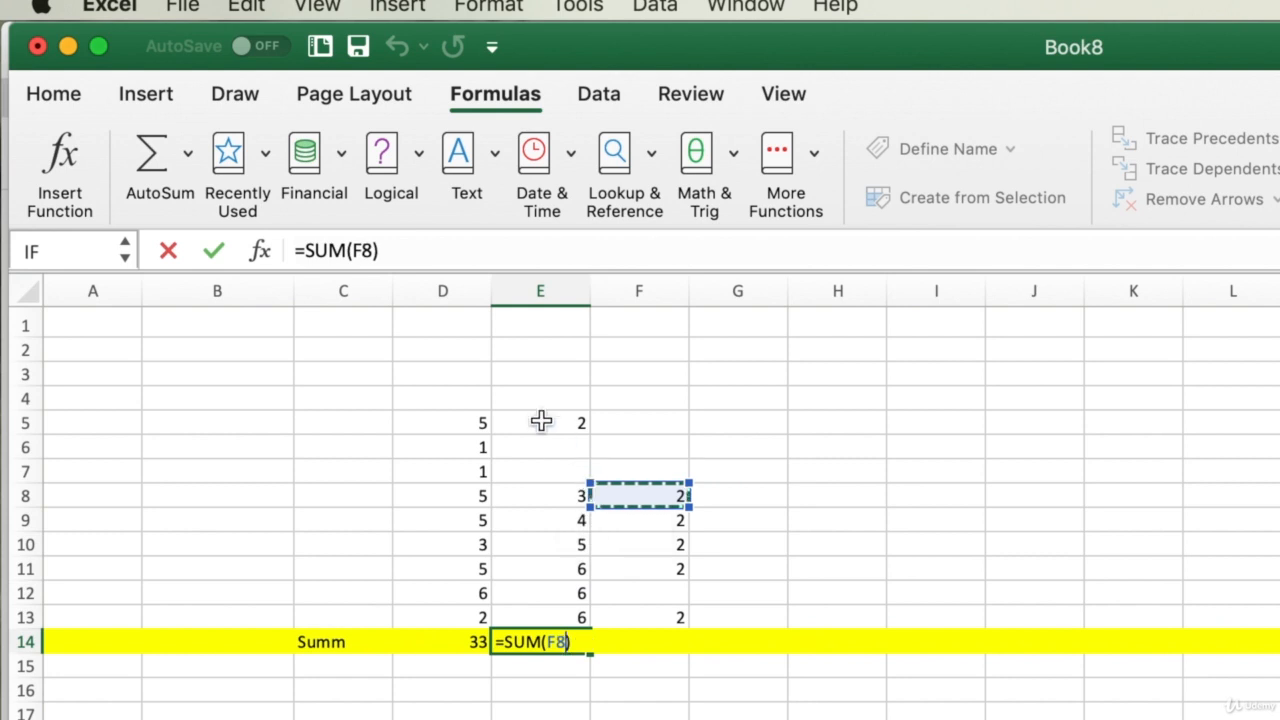
pyautogui.click(537, 422)
pyautogui.moveTo(588, 437); pyautogui.dragTo(597, 636)
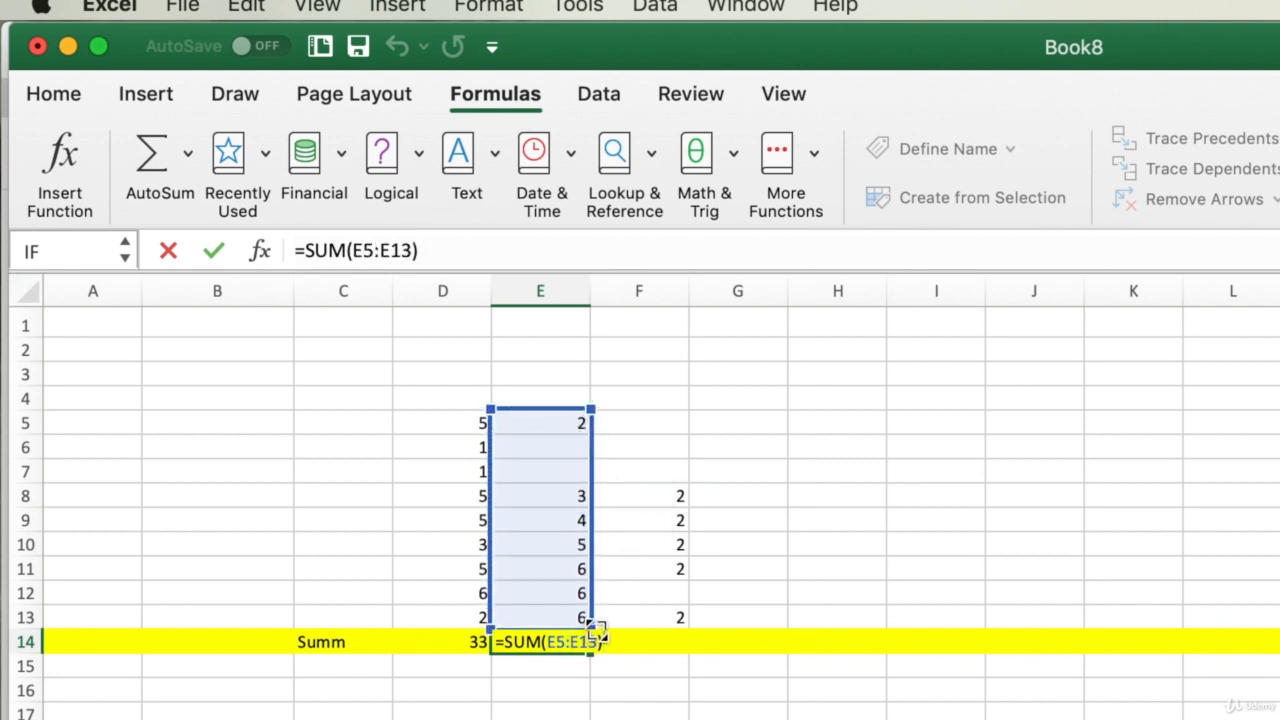
pyautogui.click(545, 425)
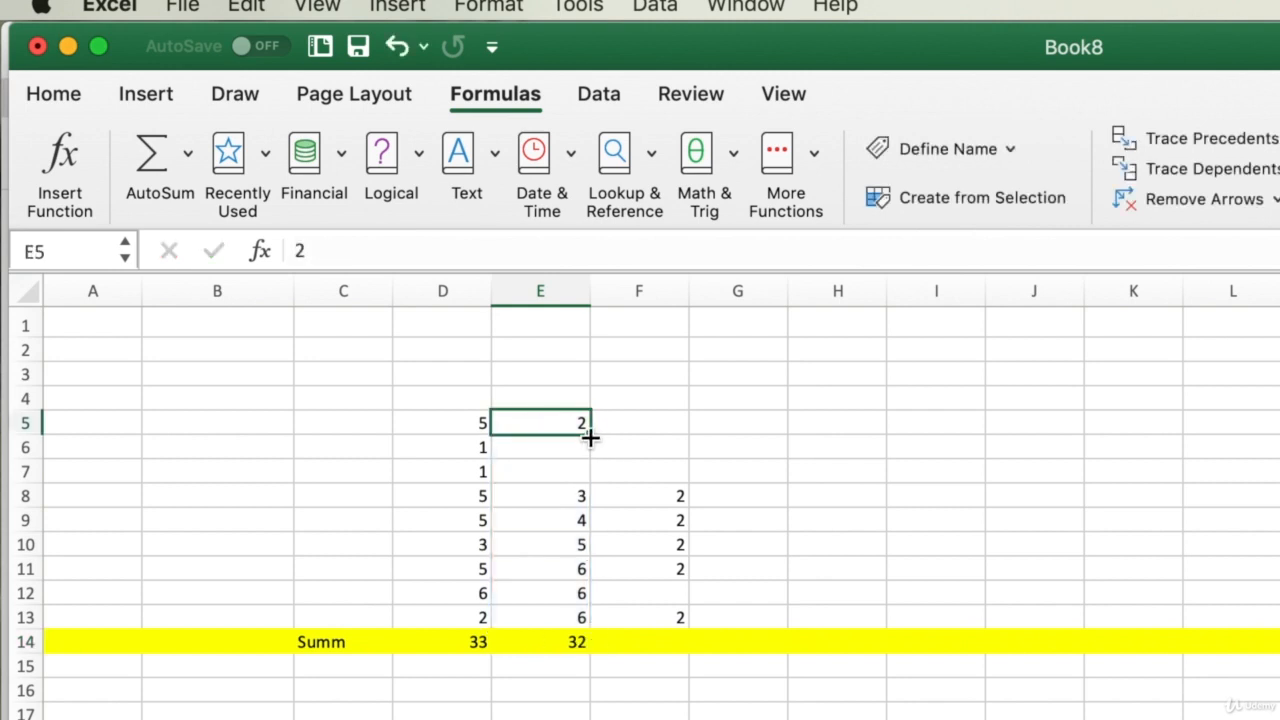
pyautogui.click(531, 643)
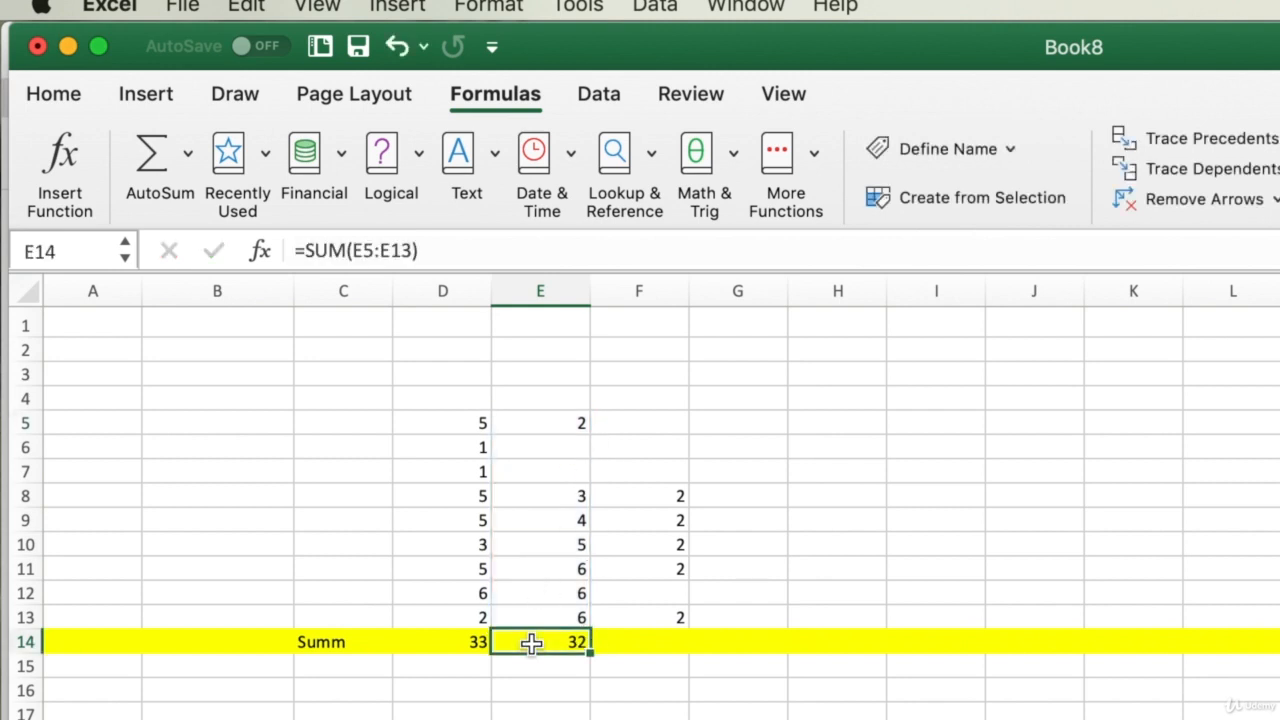
pyautogui.press('super+z')
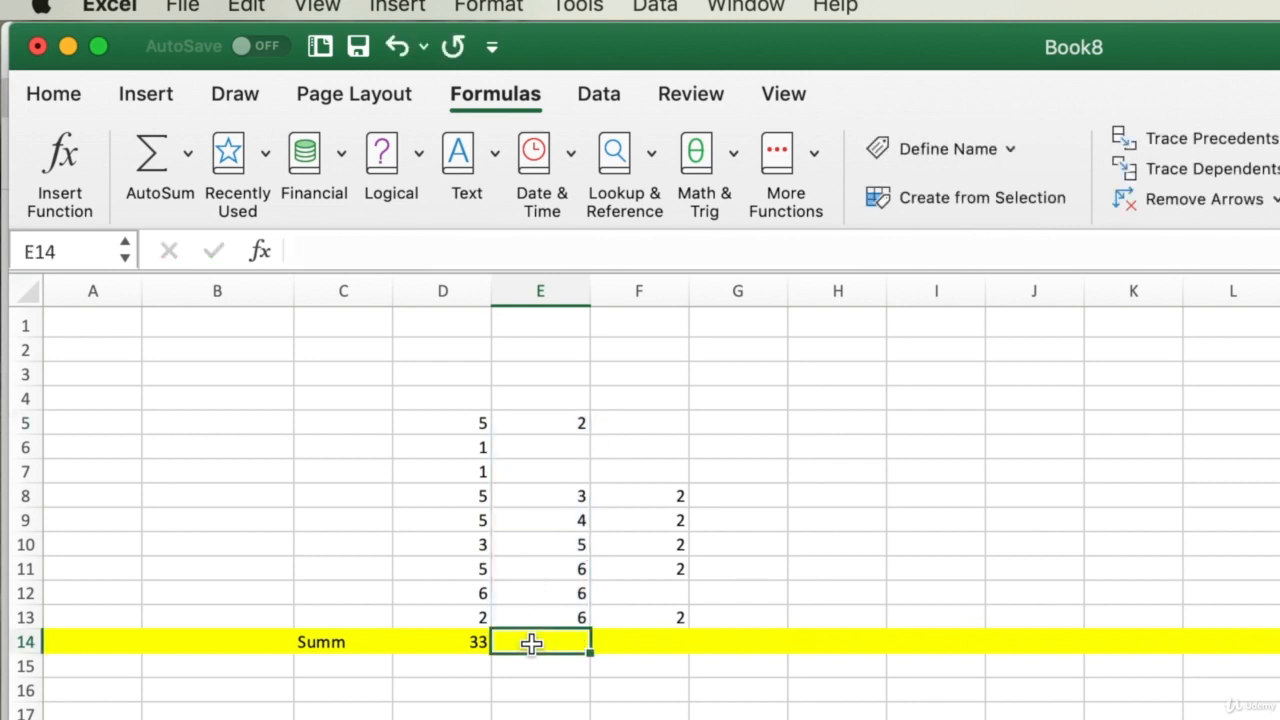
# - AutoSum E14 with the range widened to E5:E13, showing 32
pyautogui.write('=')
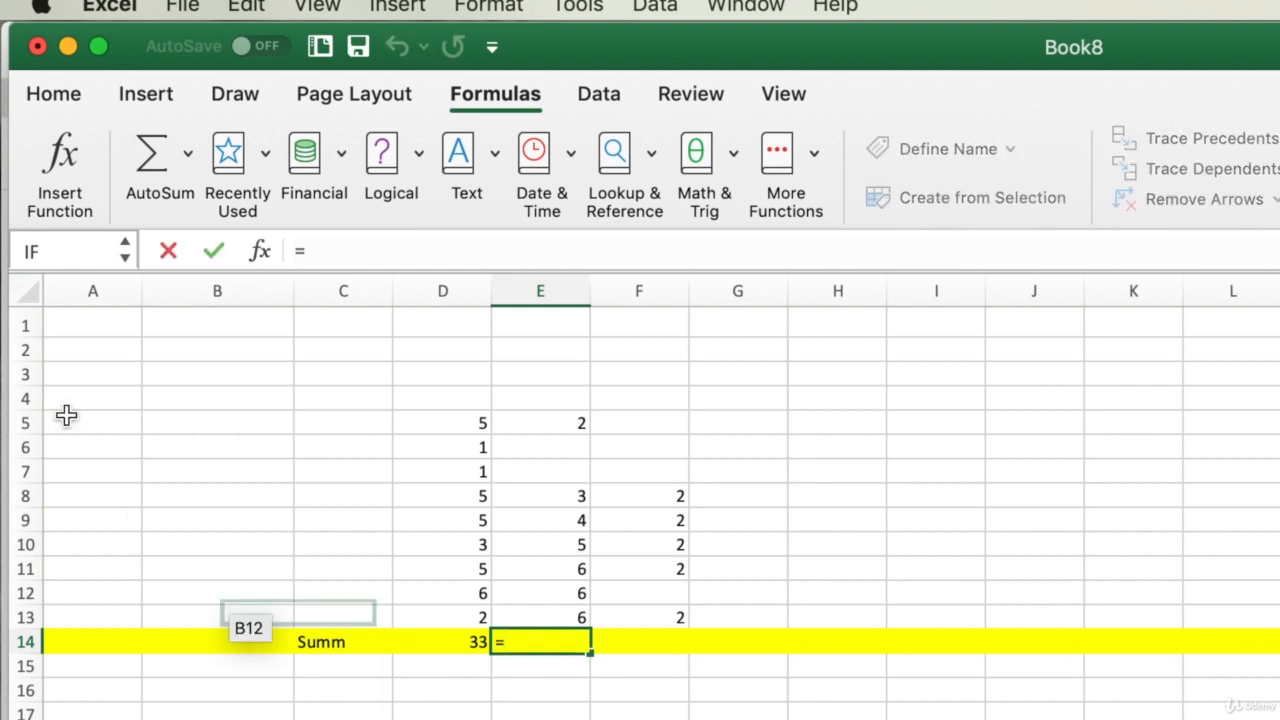
pyautogui.press('Escape')
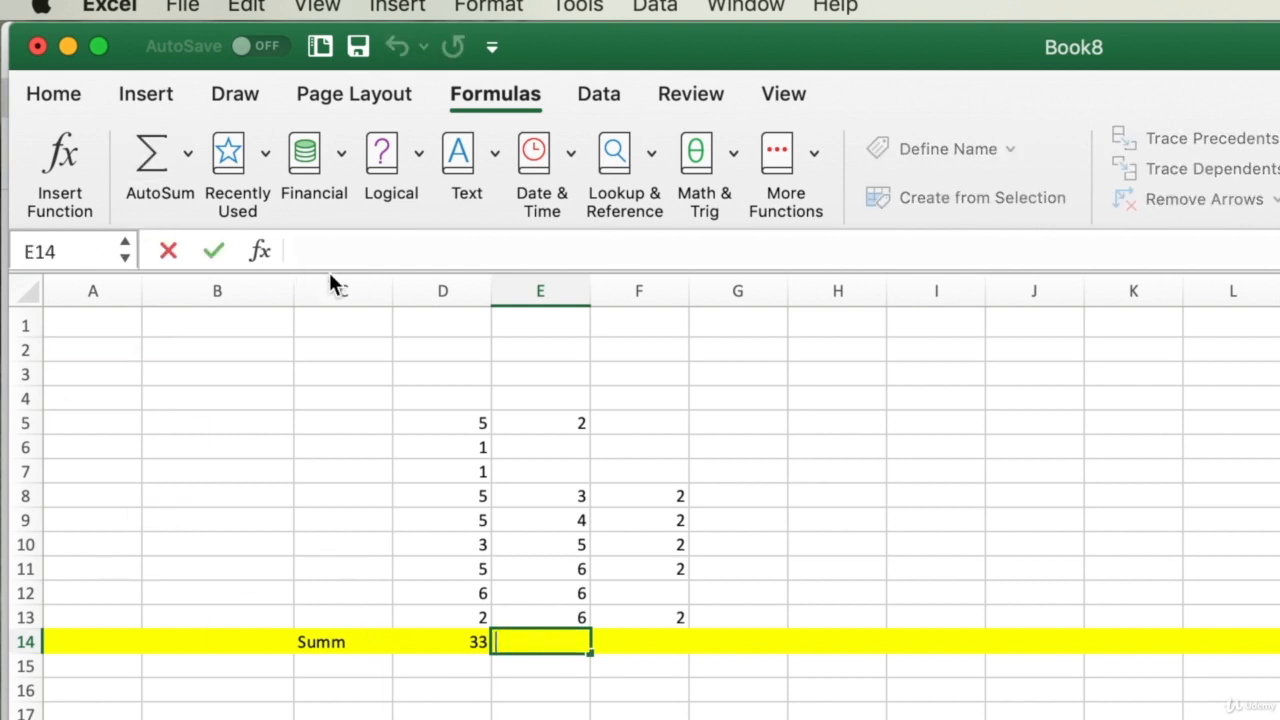
pyautogui.click(585, 707)
pyautogui.click(569, 647)
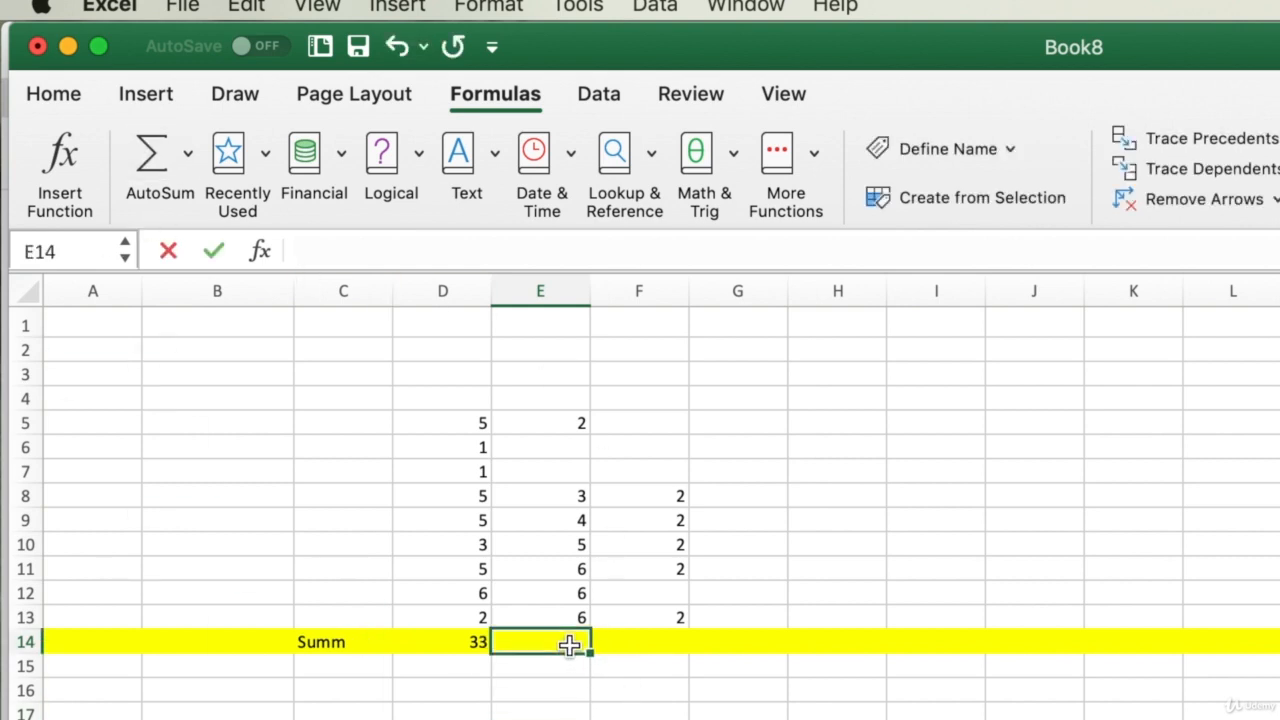
pyautogui.click(152, 155)
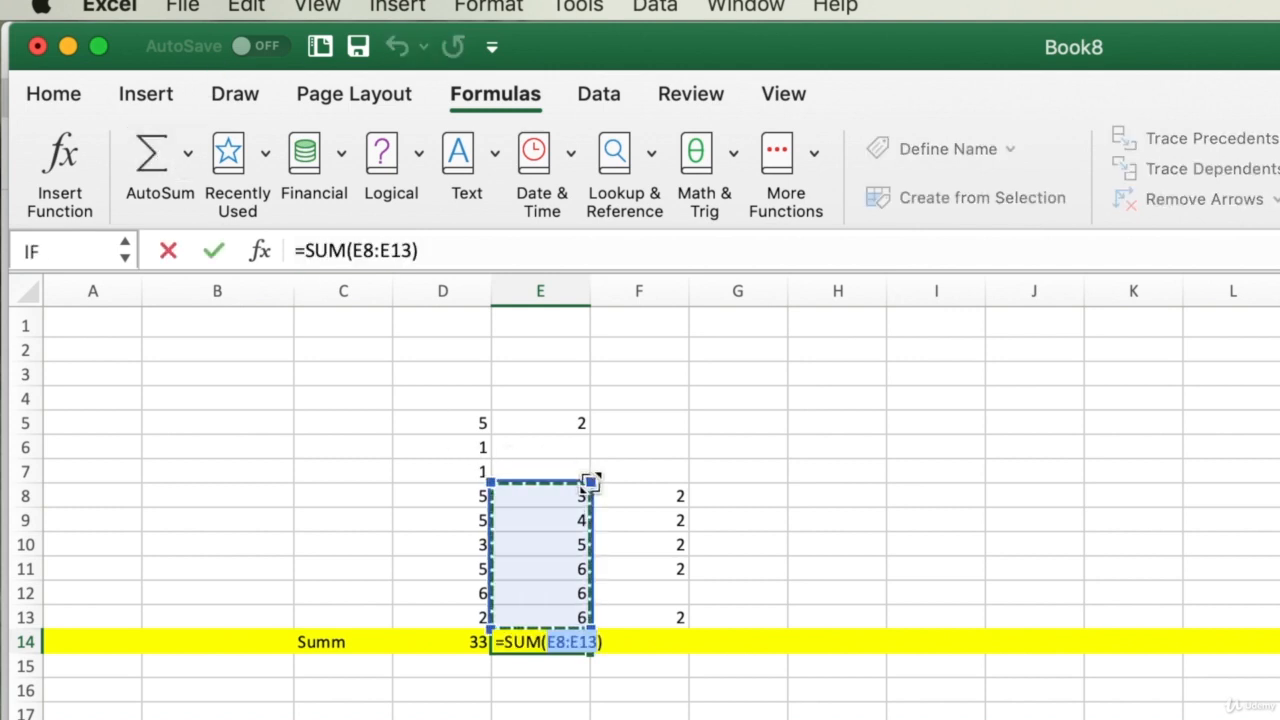
pyautogui.moveTo(590, 482); pyautogui.dragTo(573, 418)
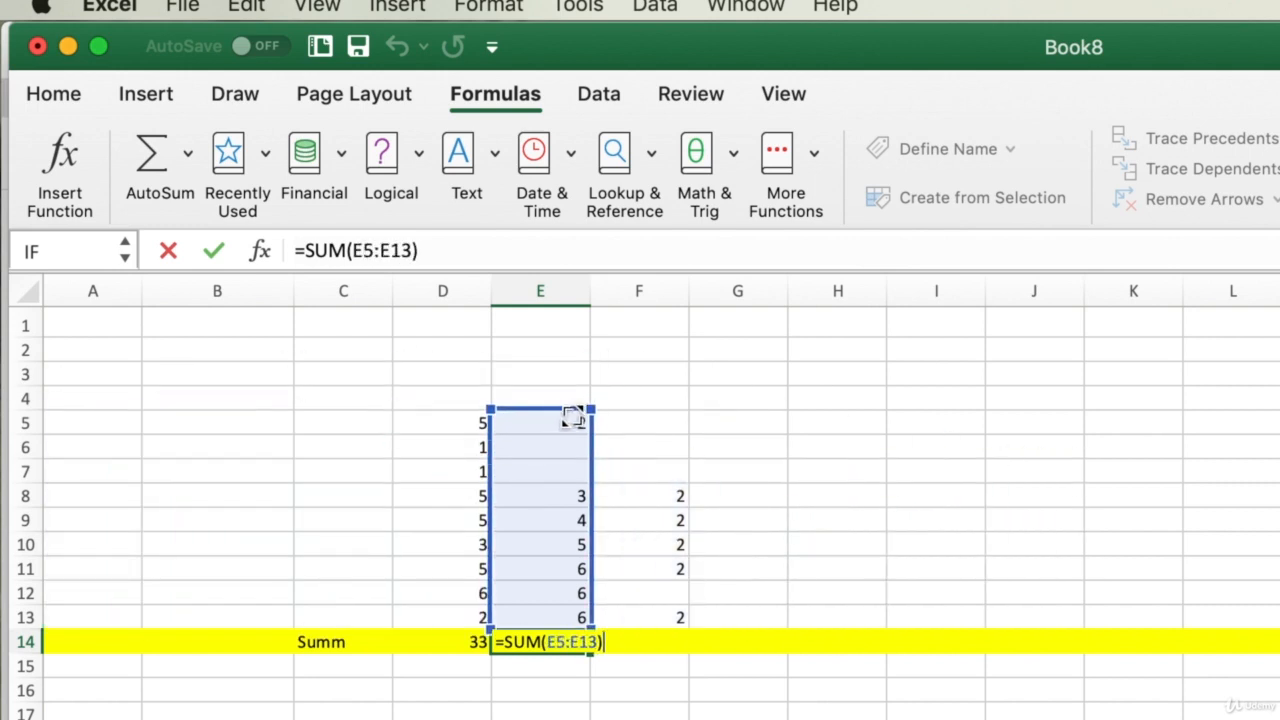
pyautogui.press('Return')
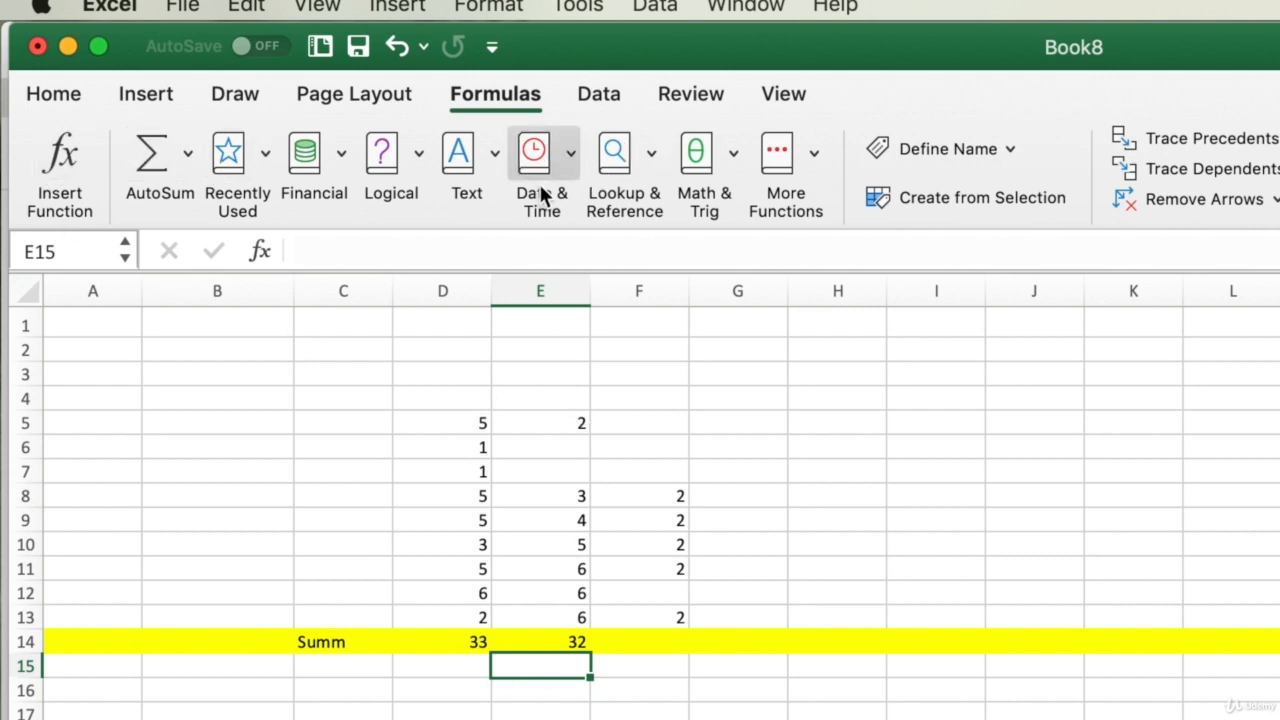
# - Discard the first =sum attempt in F14 and start typing a new formula there
pyautogui.click(665, 642)
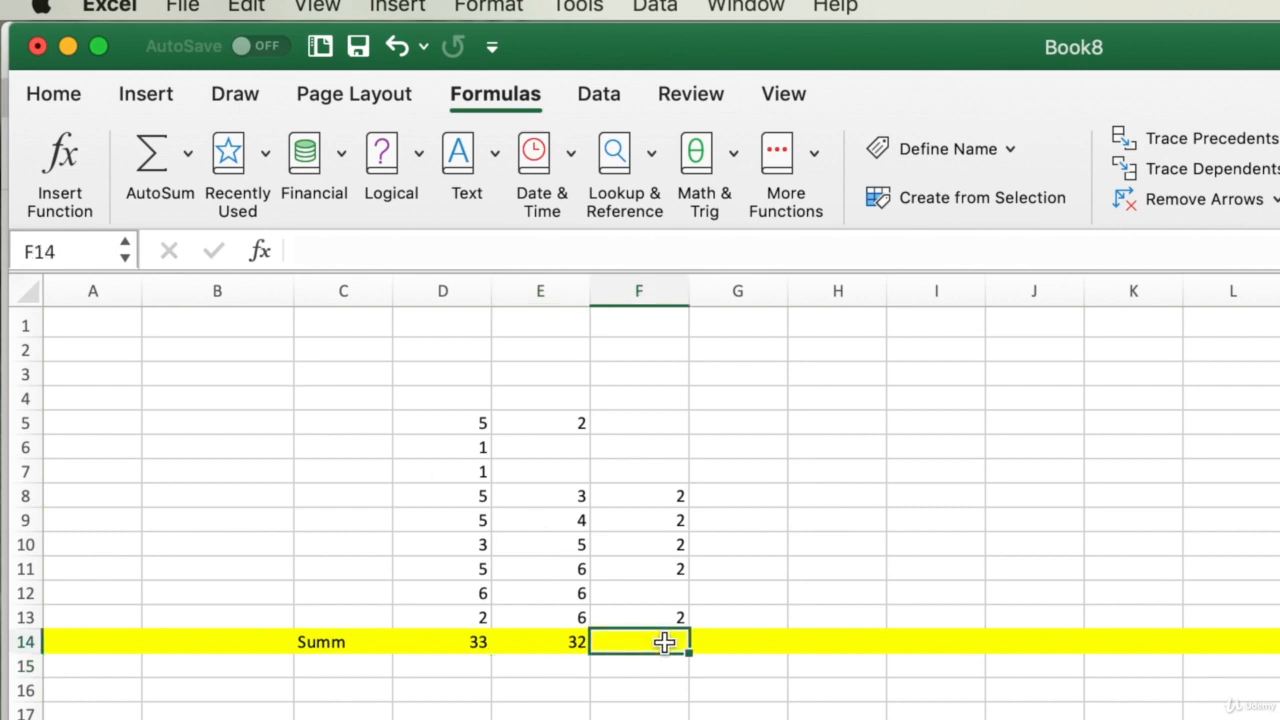
pyautogui.write('=s')
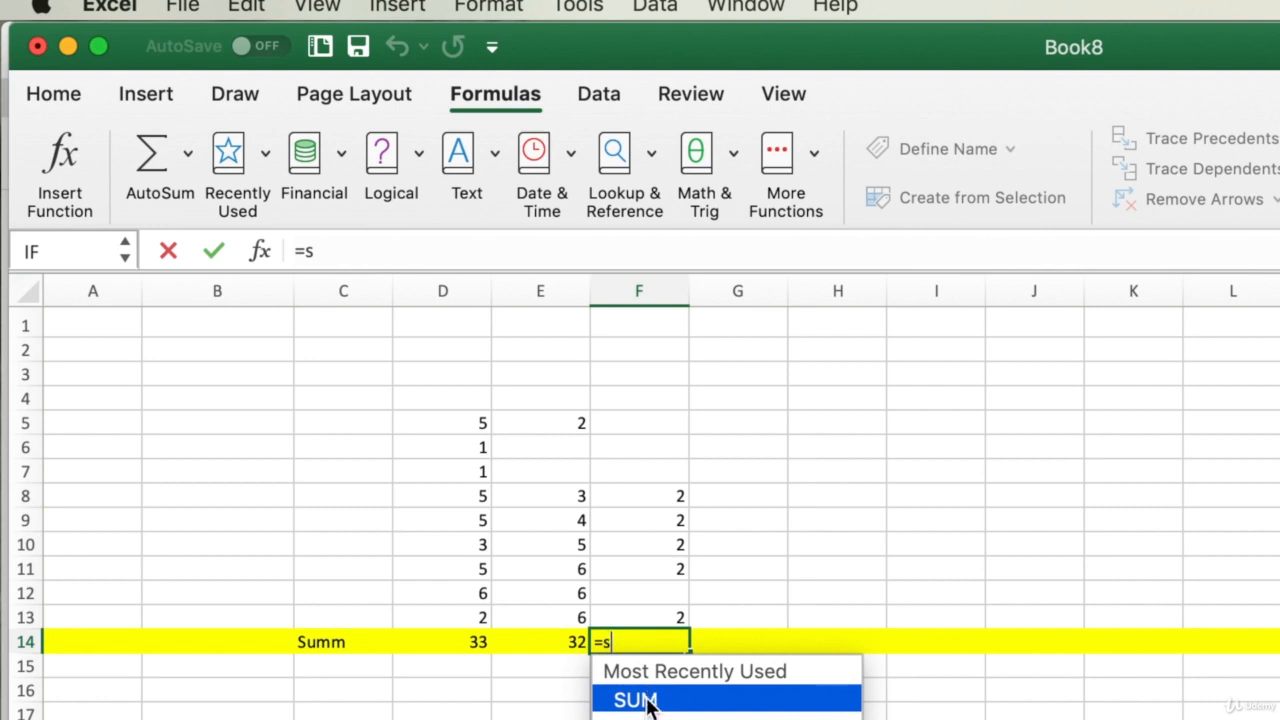
pyautogui.write('um')
pyautogui.press('Return')
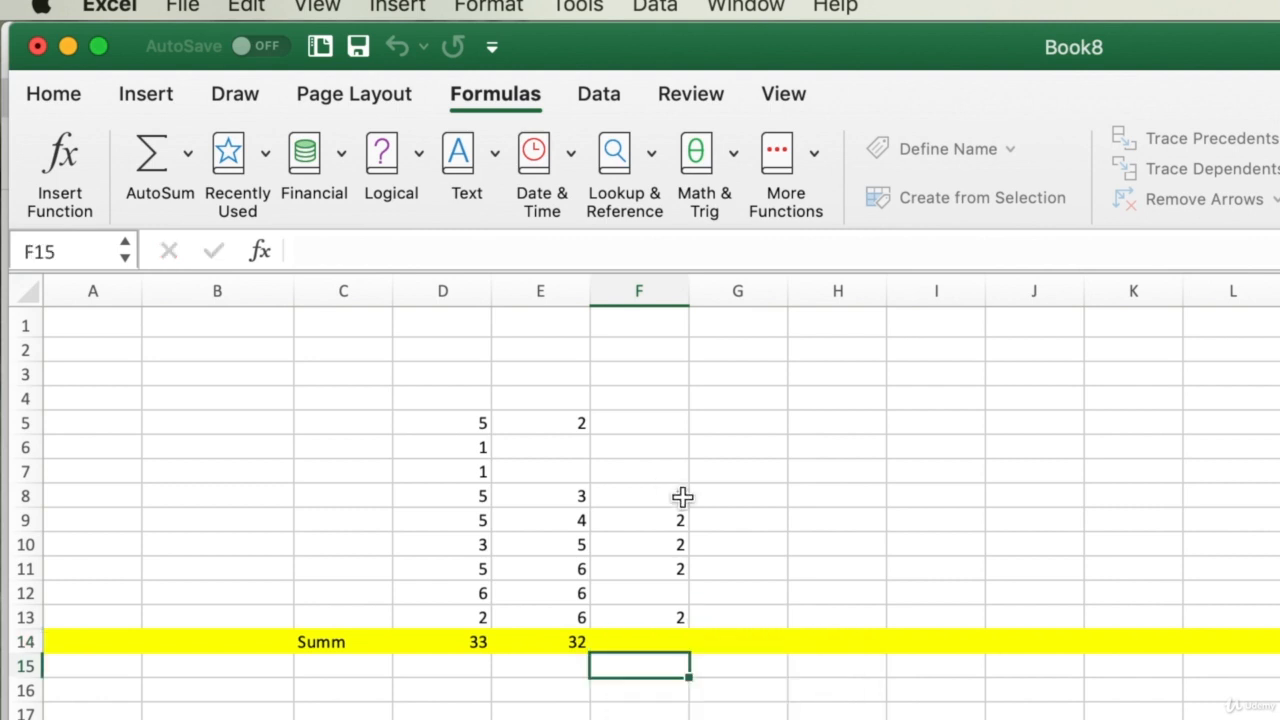
pyautogui.click(650, 597)
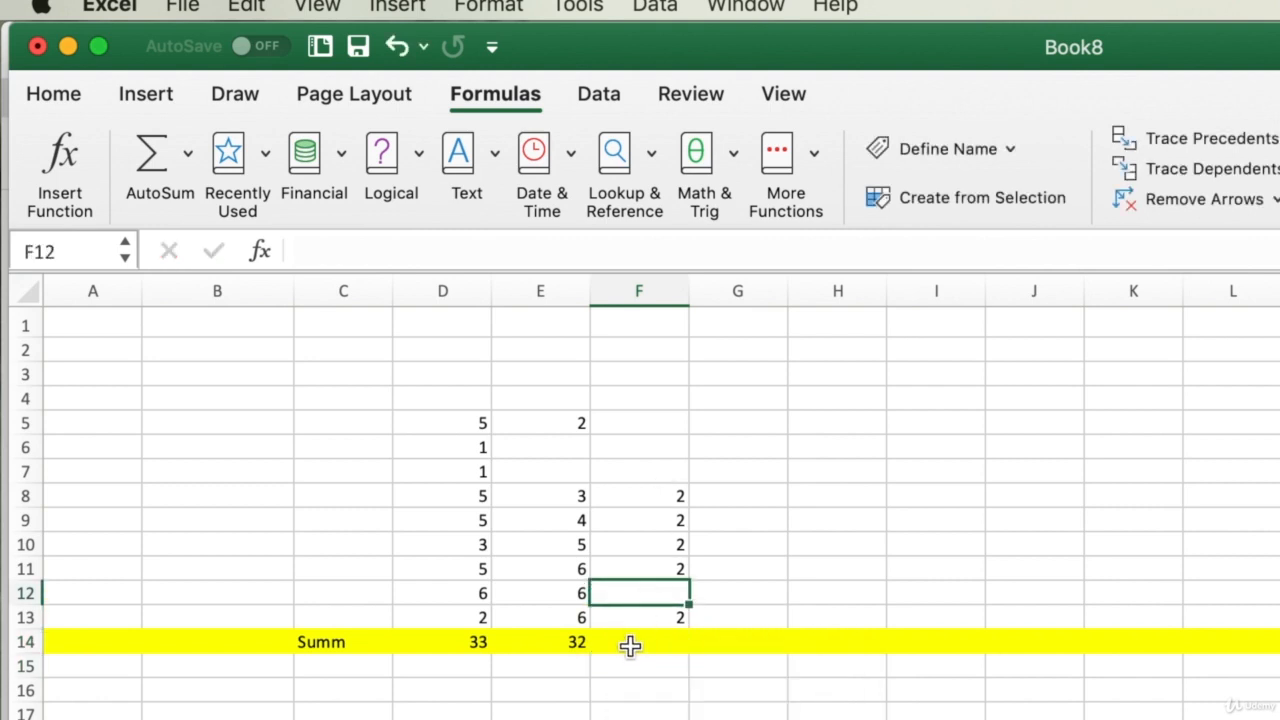
pyautogui.click(630, 645)
pyautogui.write('=')
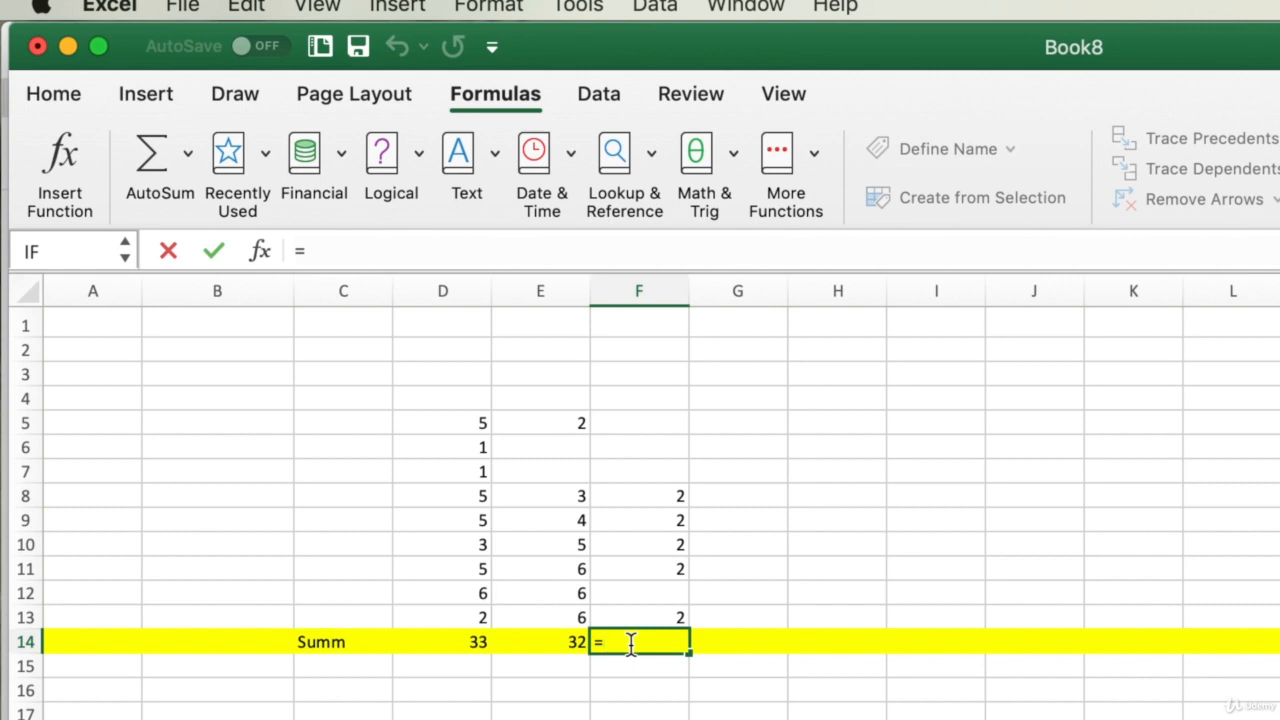
pyautogui.write('sun')
# - Type =sum(d1:f1, in F14, correcting the function-name typo and stray characters
pyautogui.press('BackSpace')
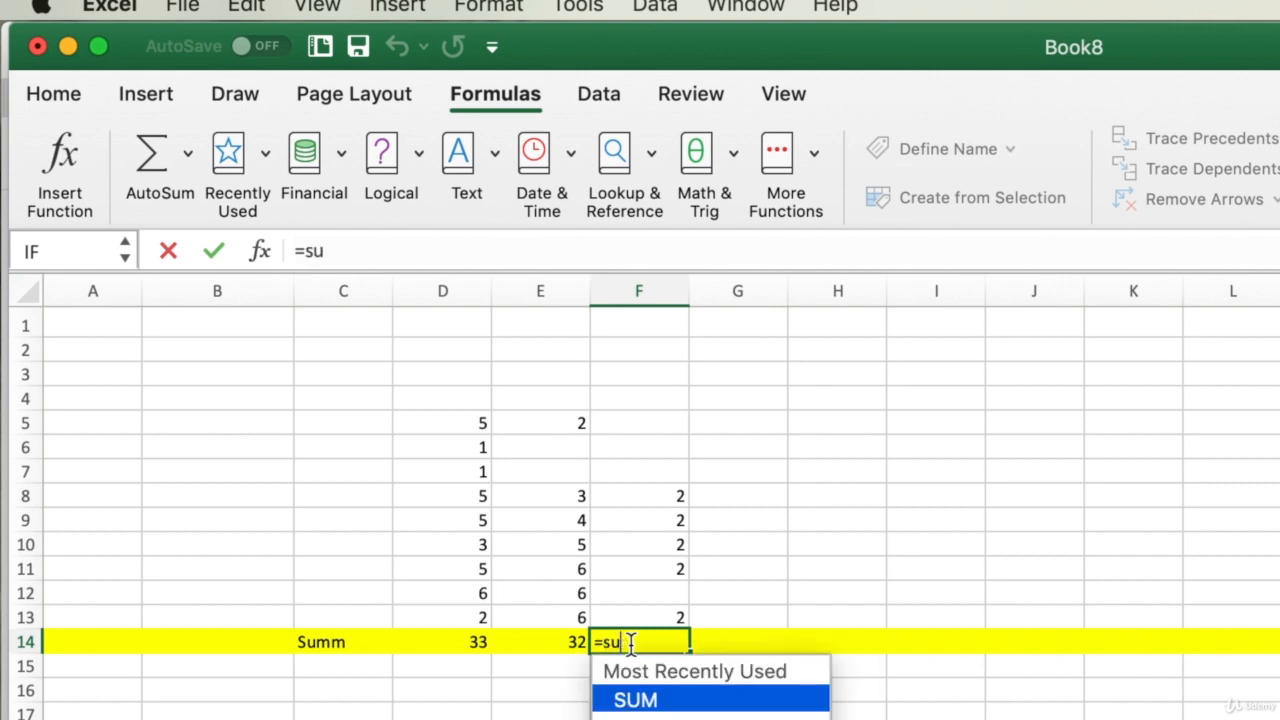
pyautogui.write('m(')
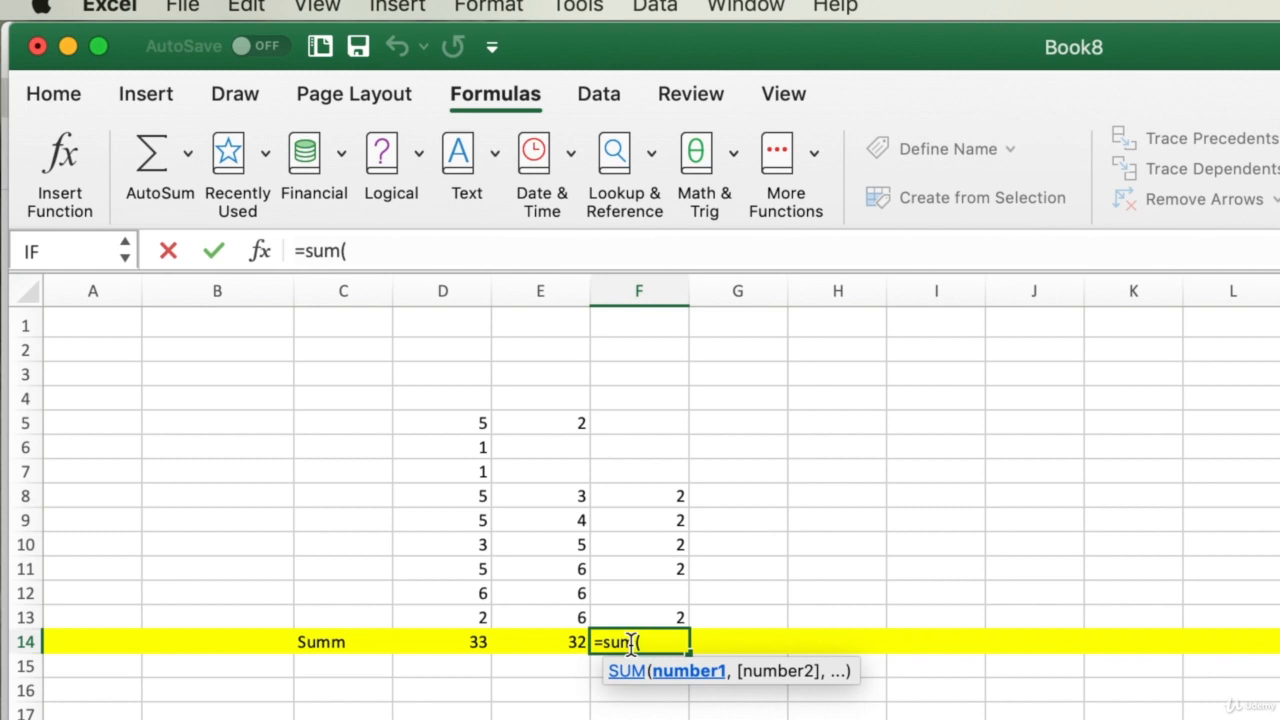
pyautogui.write('d1')
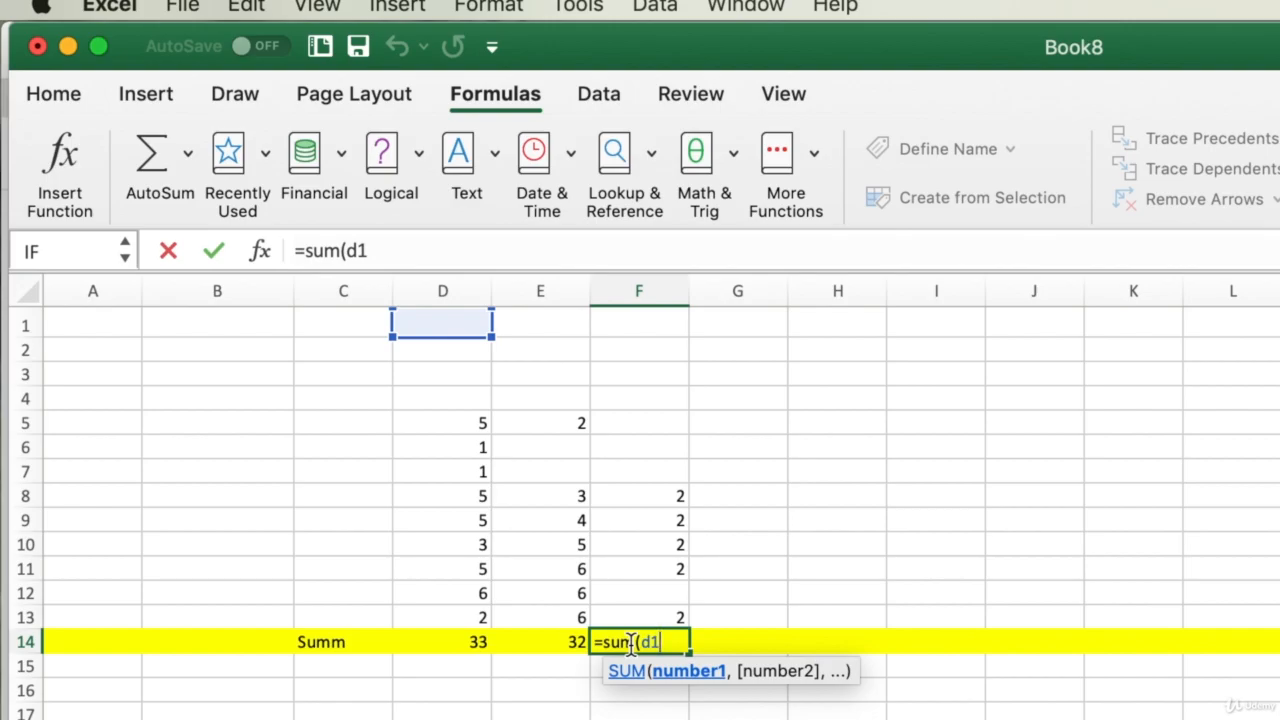
pyautogui.write(';')
pyautogui.press('BackSpace')
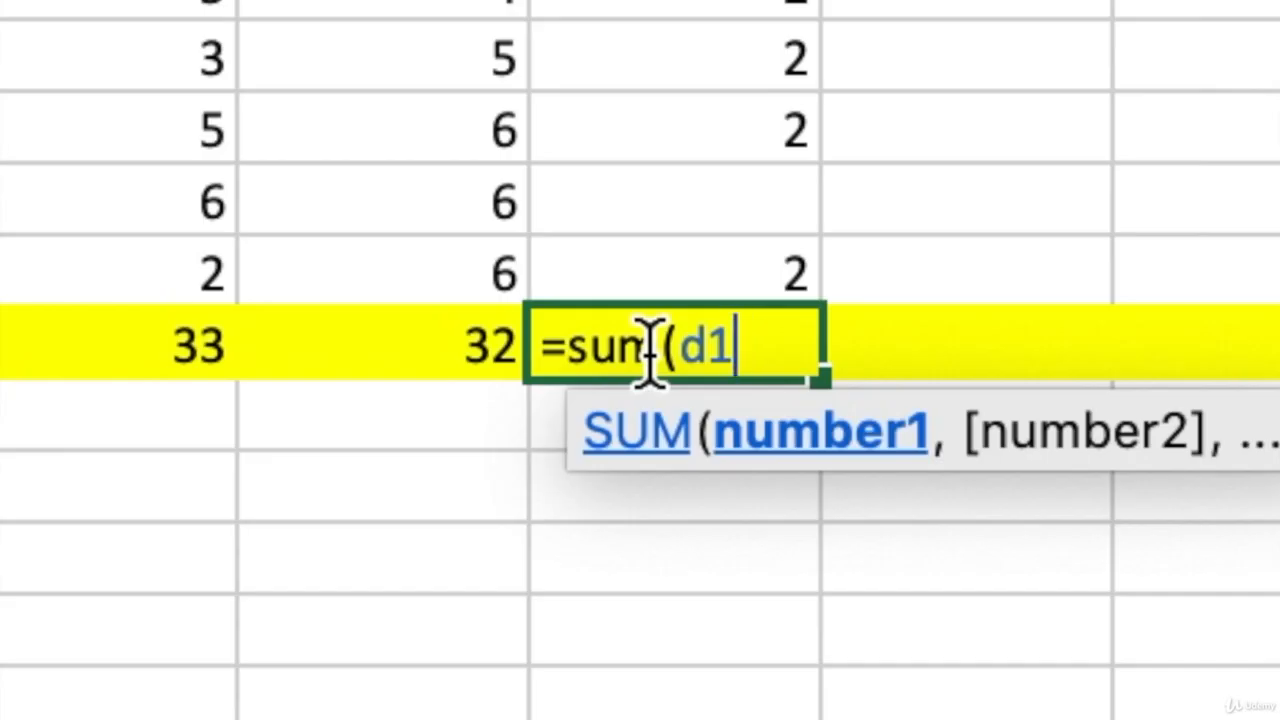
pyautogui.write(':')
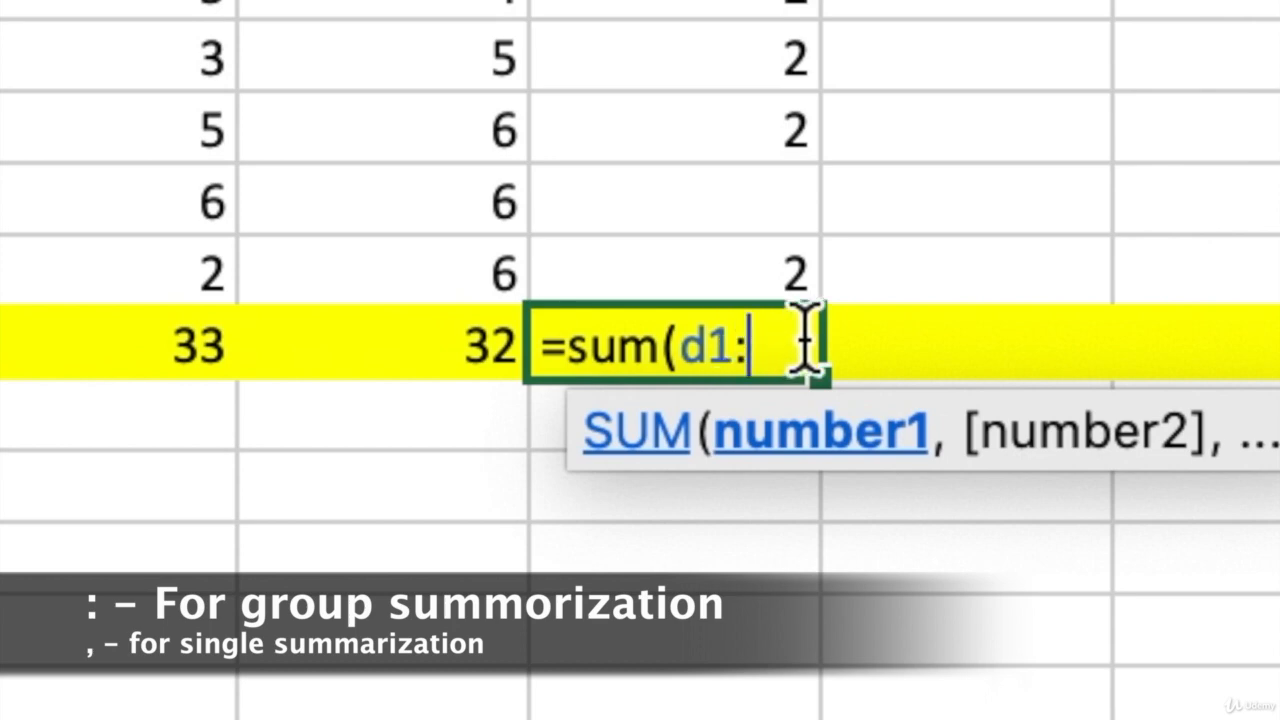
pyautogui.write('fg')
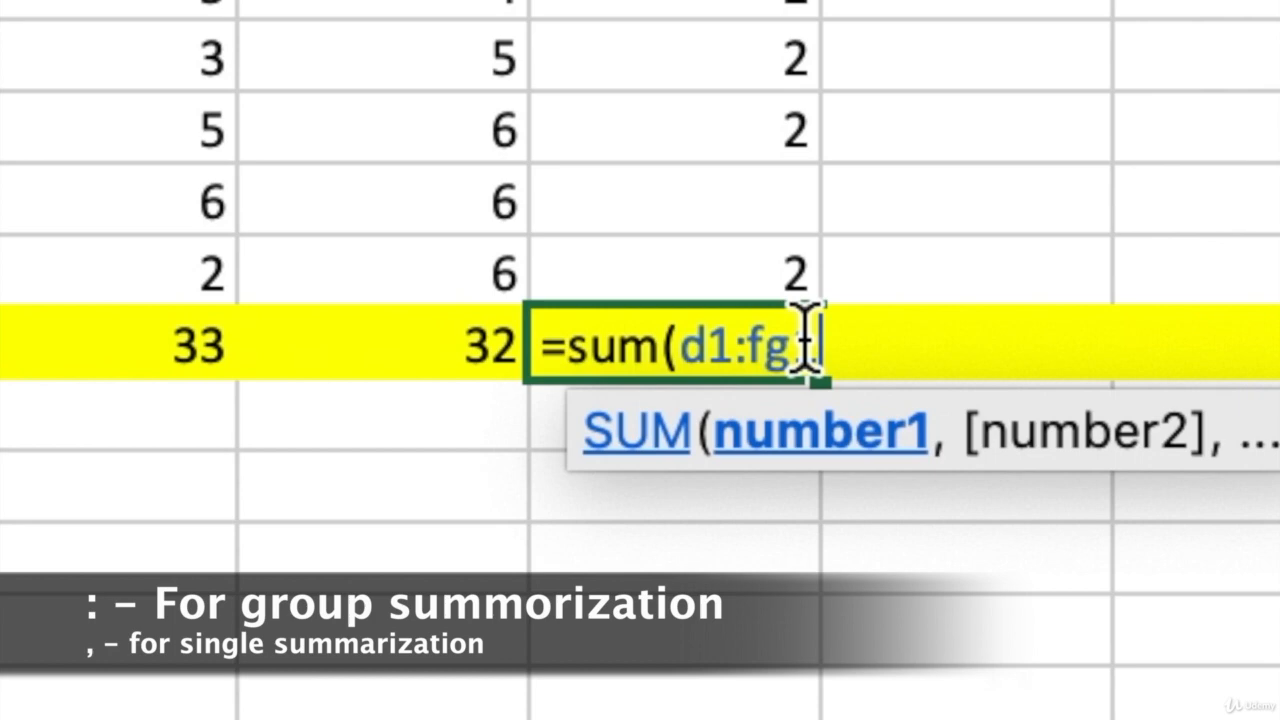
pyautogui.press('BackSpace')
pyautogui.write('1')
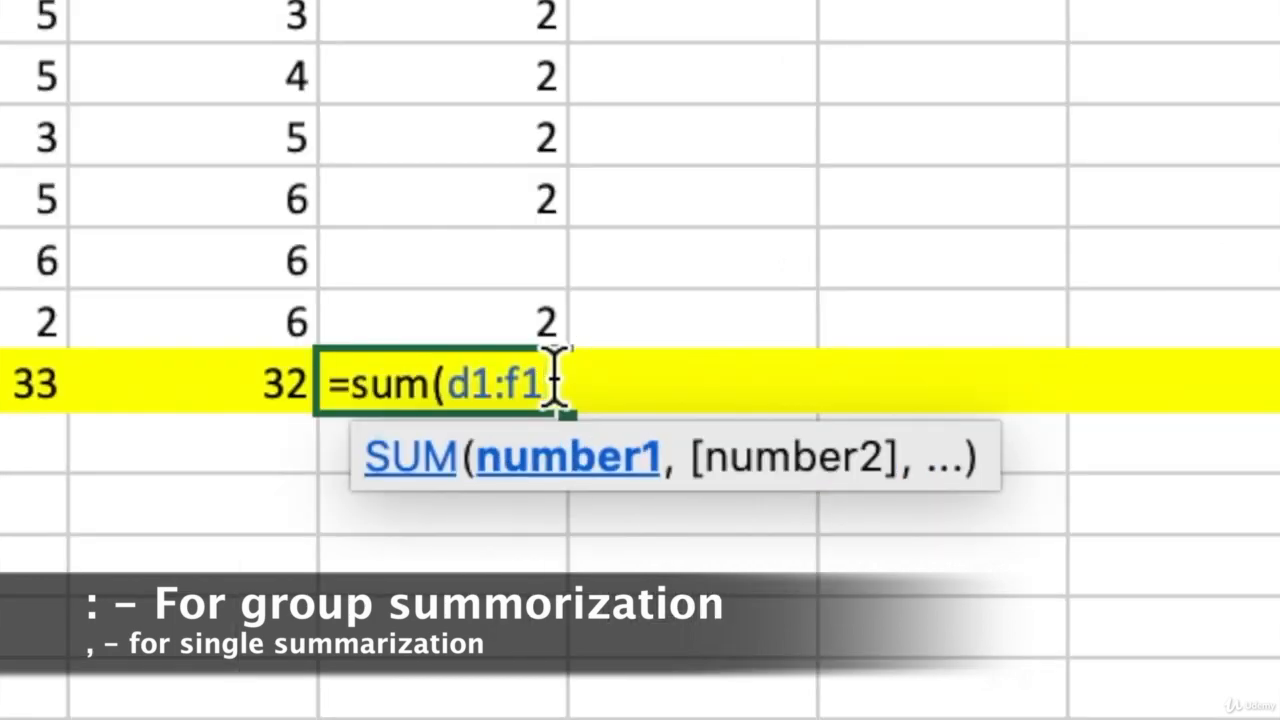
pyautogui.write(',')
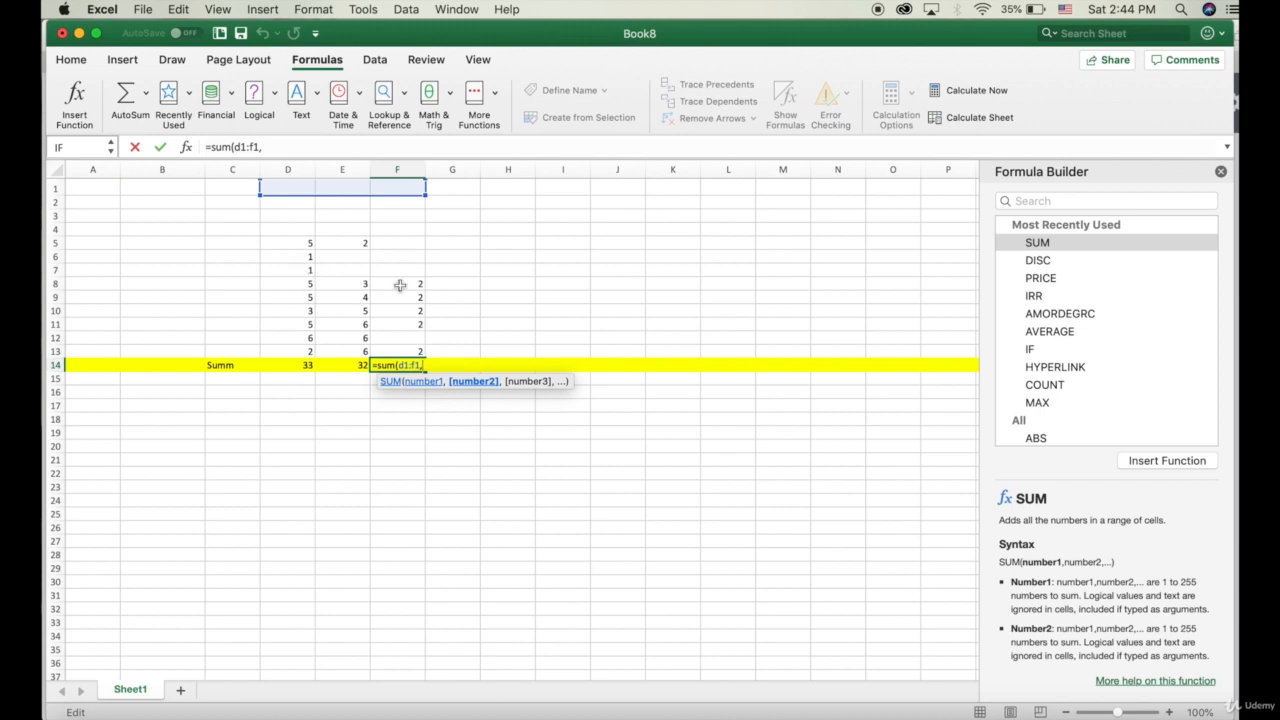
# - Add d7, f8 and G1 as further arguments to the F14 SUM formula
pyautogui.write('d7')
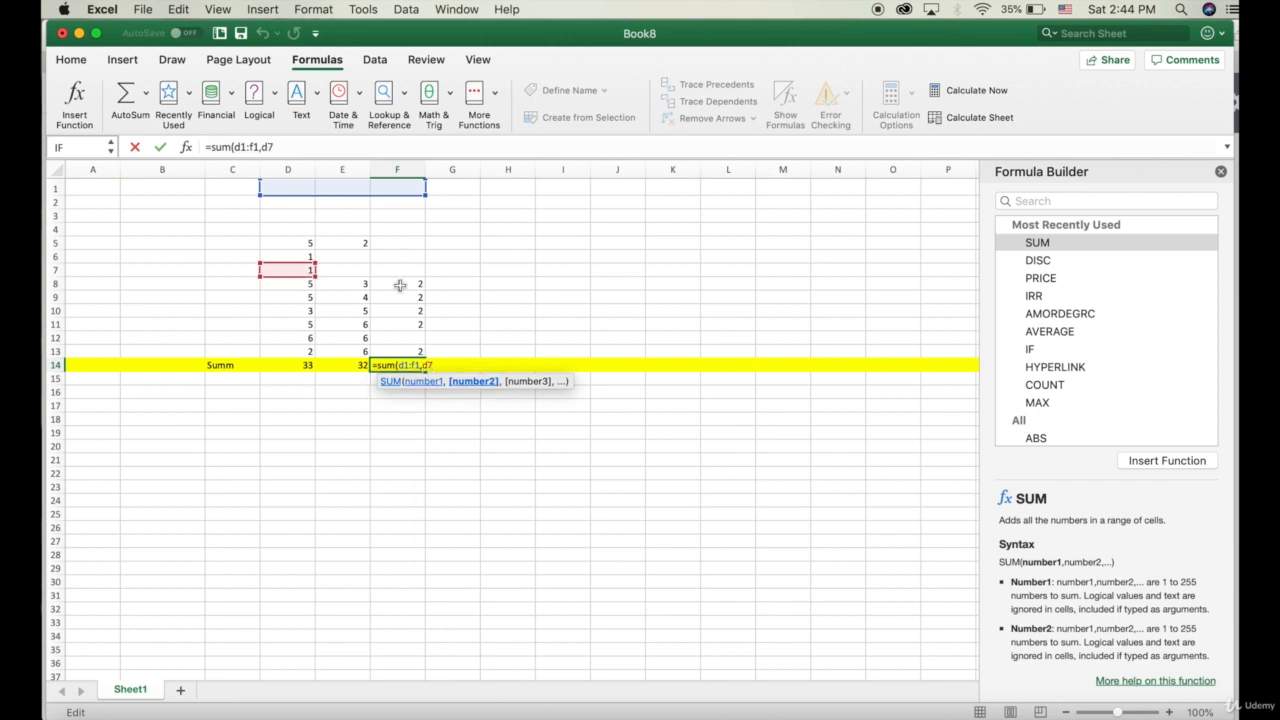
pyautogui.write(',')
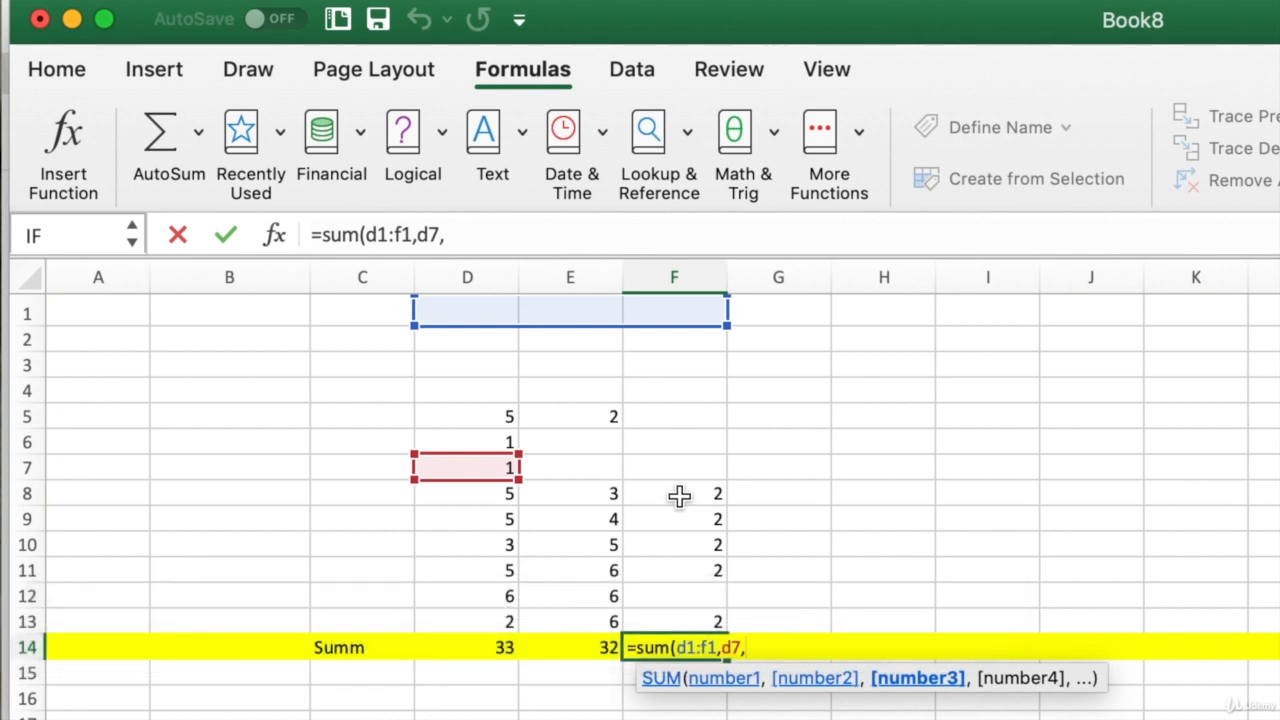
pyautogui.write('f8')
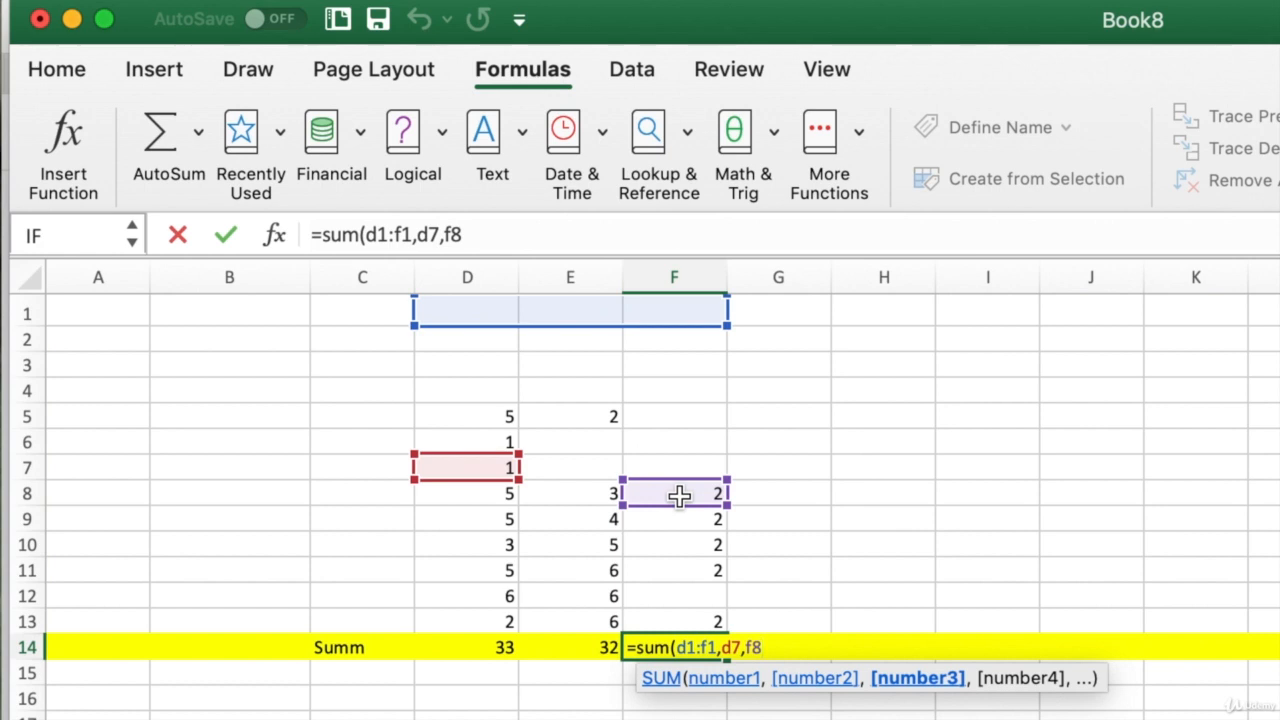
pyautogui.write(',')
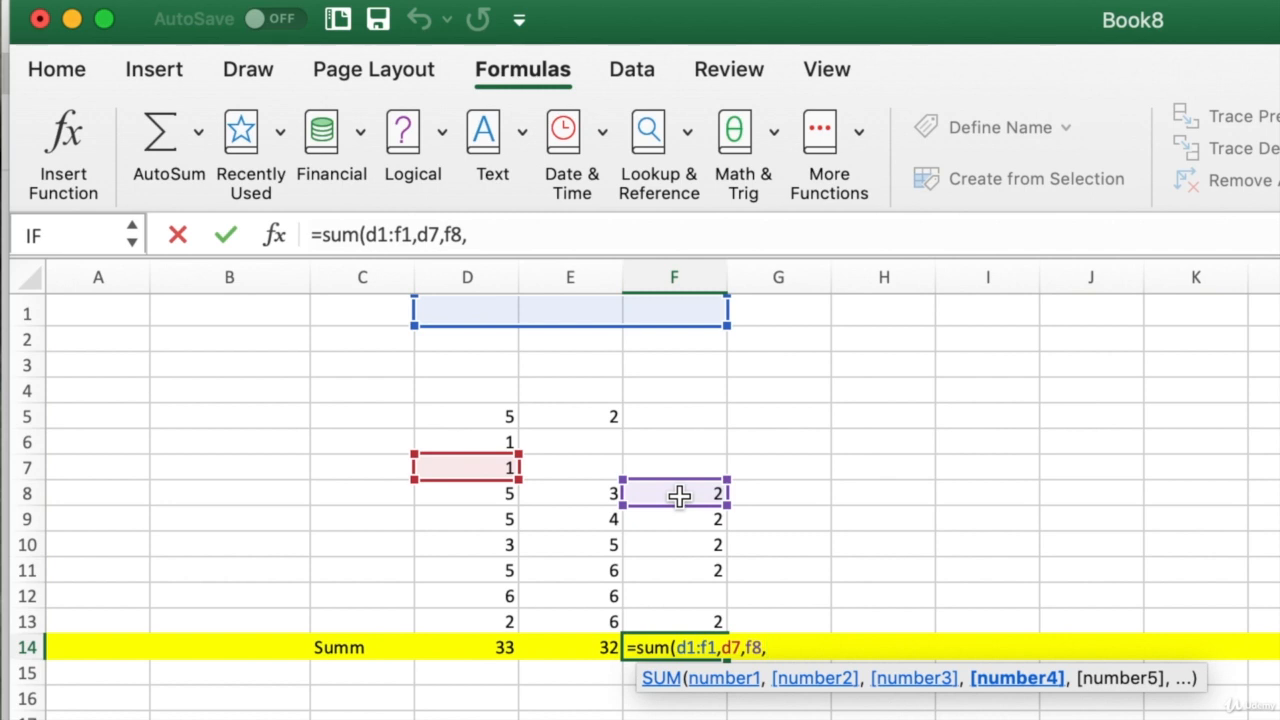
pyautogui.write('g')
pyautogui.click(785, 313)
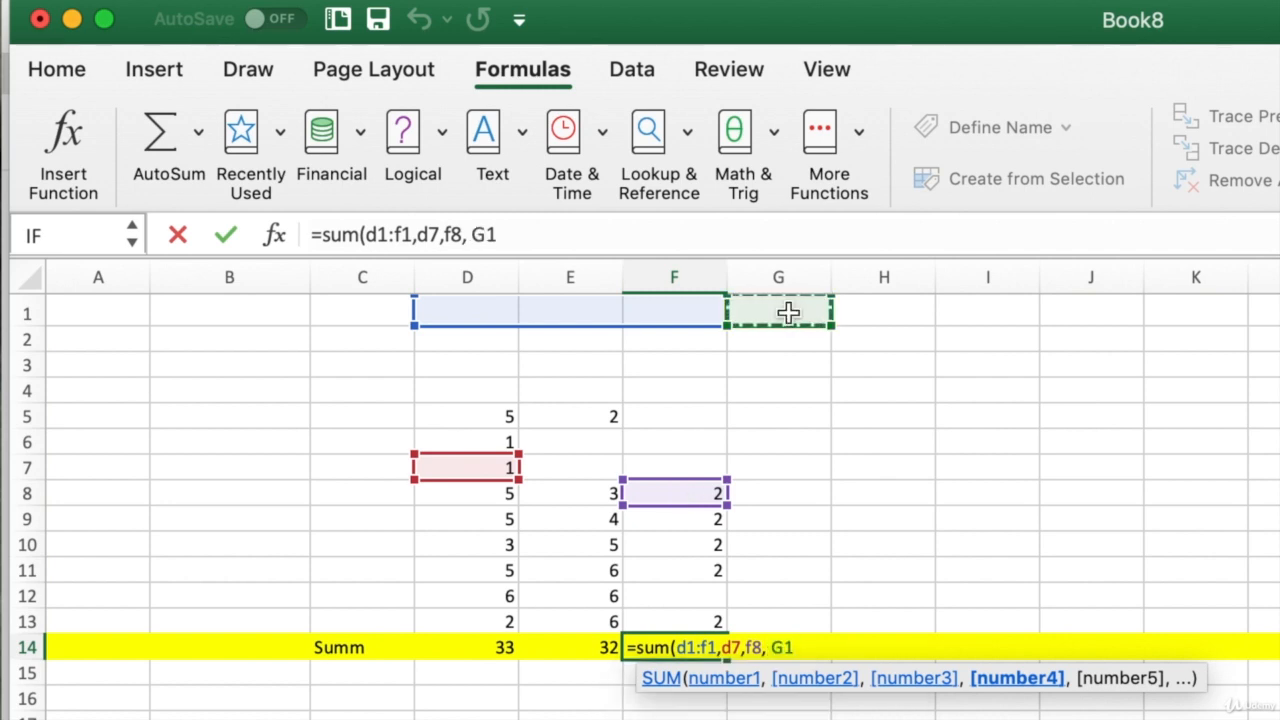
# - Expand G1 to the whole column G:G, add row 3:3, and close the parenthesis
pyautogui.hotkey('ctrl', 'space')
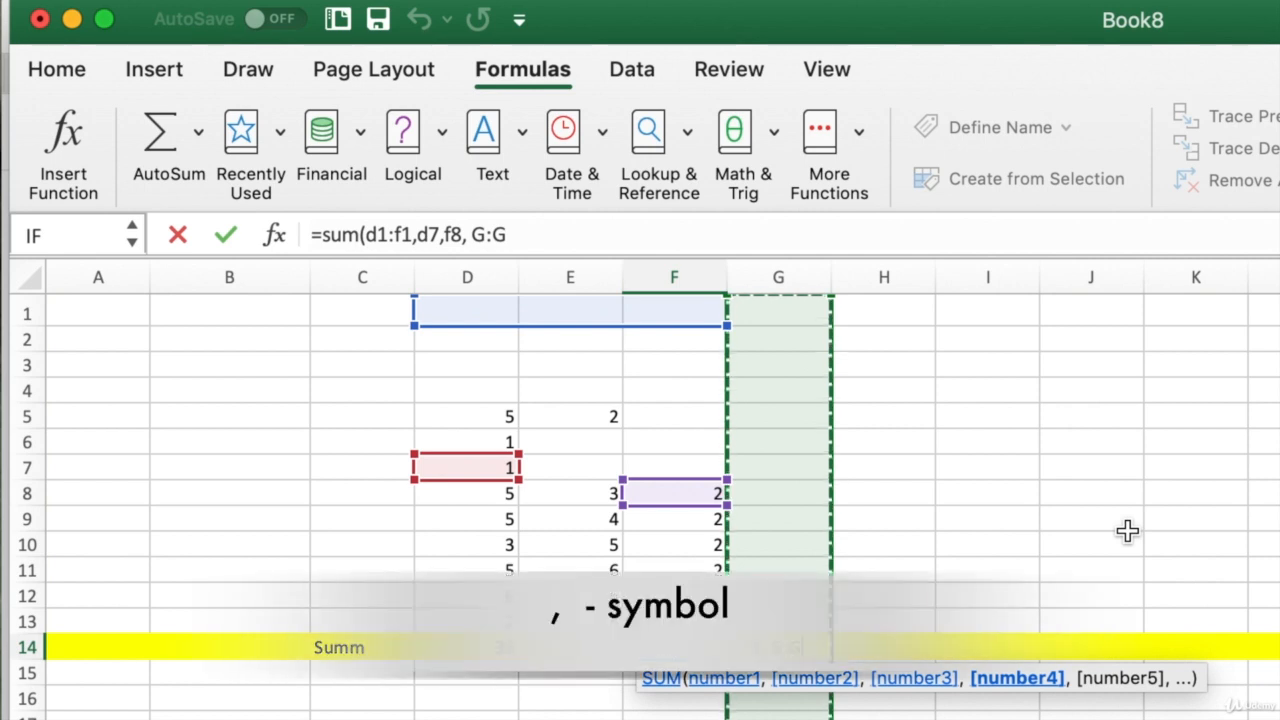
pyautogui.write(',')
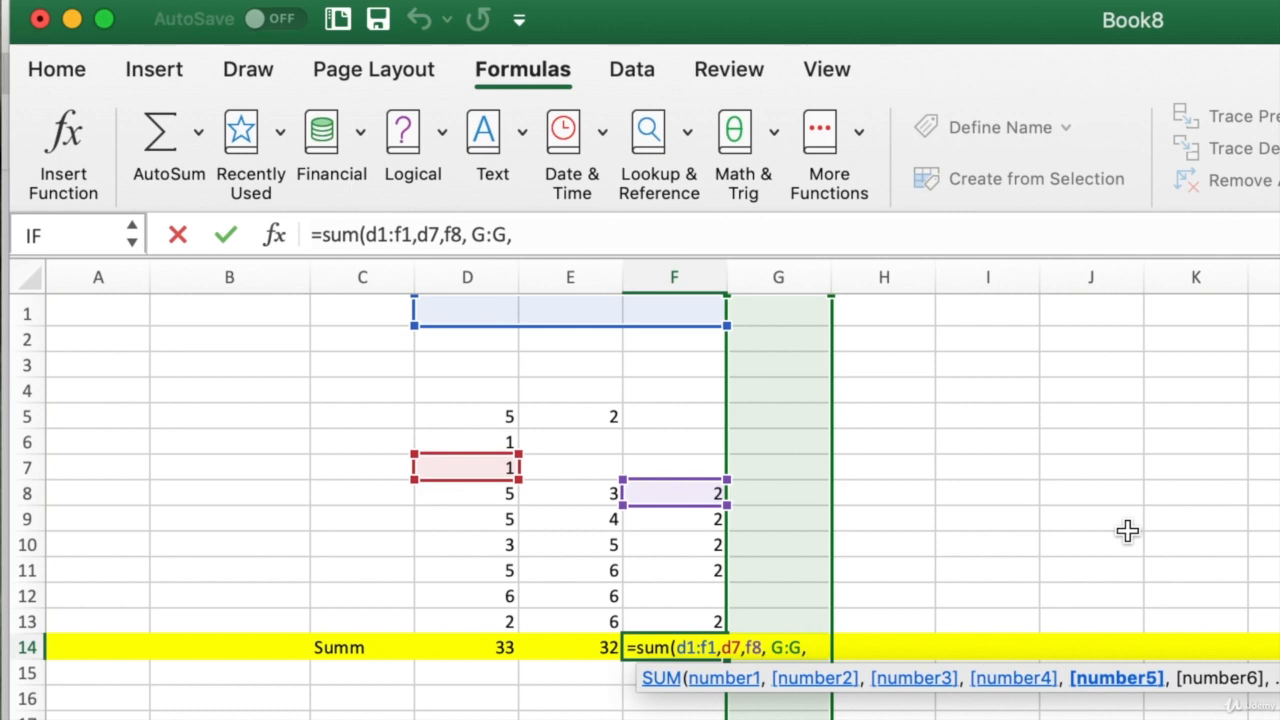
pyautogui.write('3')
pyautogui.write(';')
pyautogui.write(':')
pyautogui.write('3')
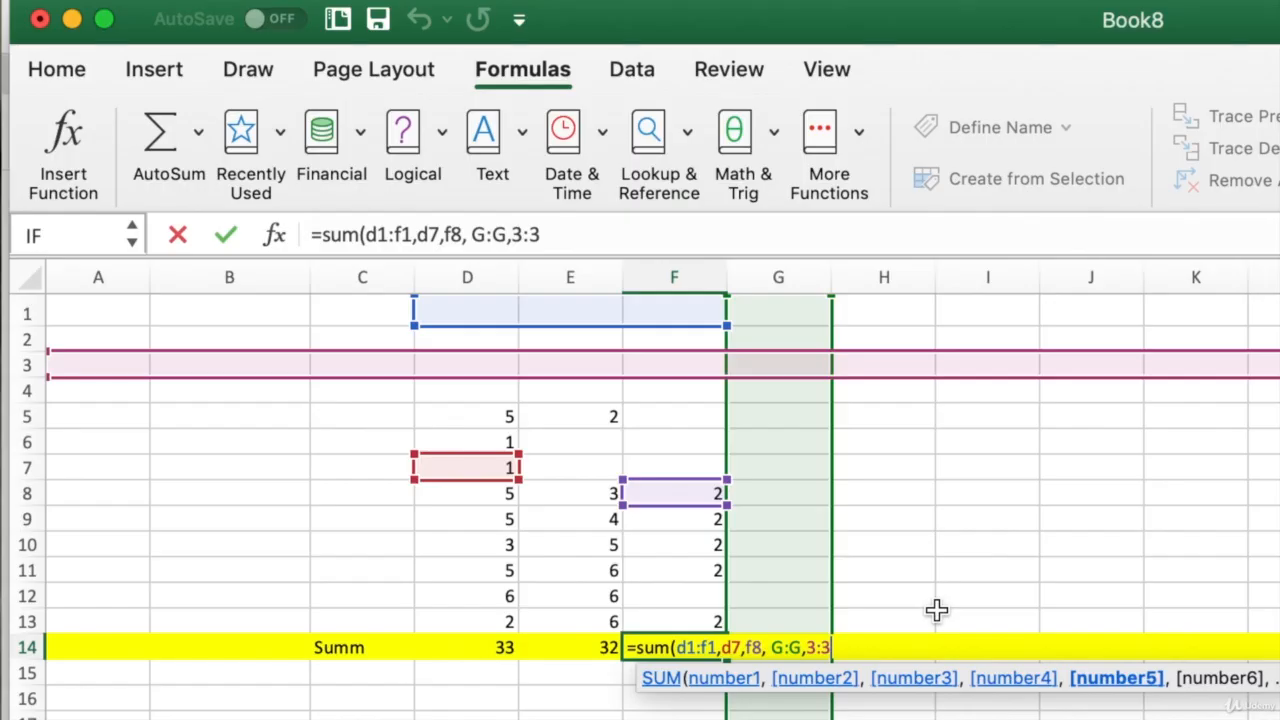
pyautogui.write(')')
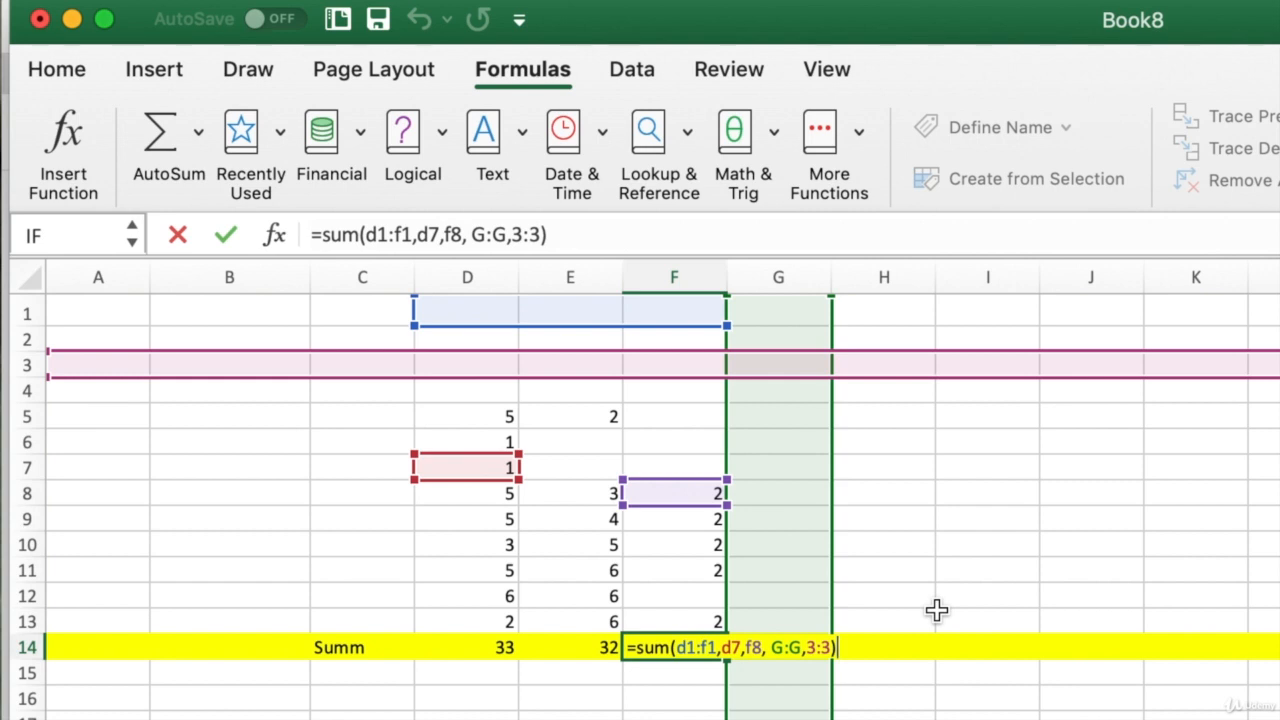